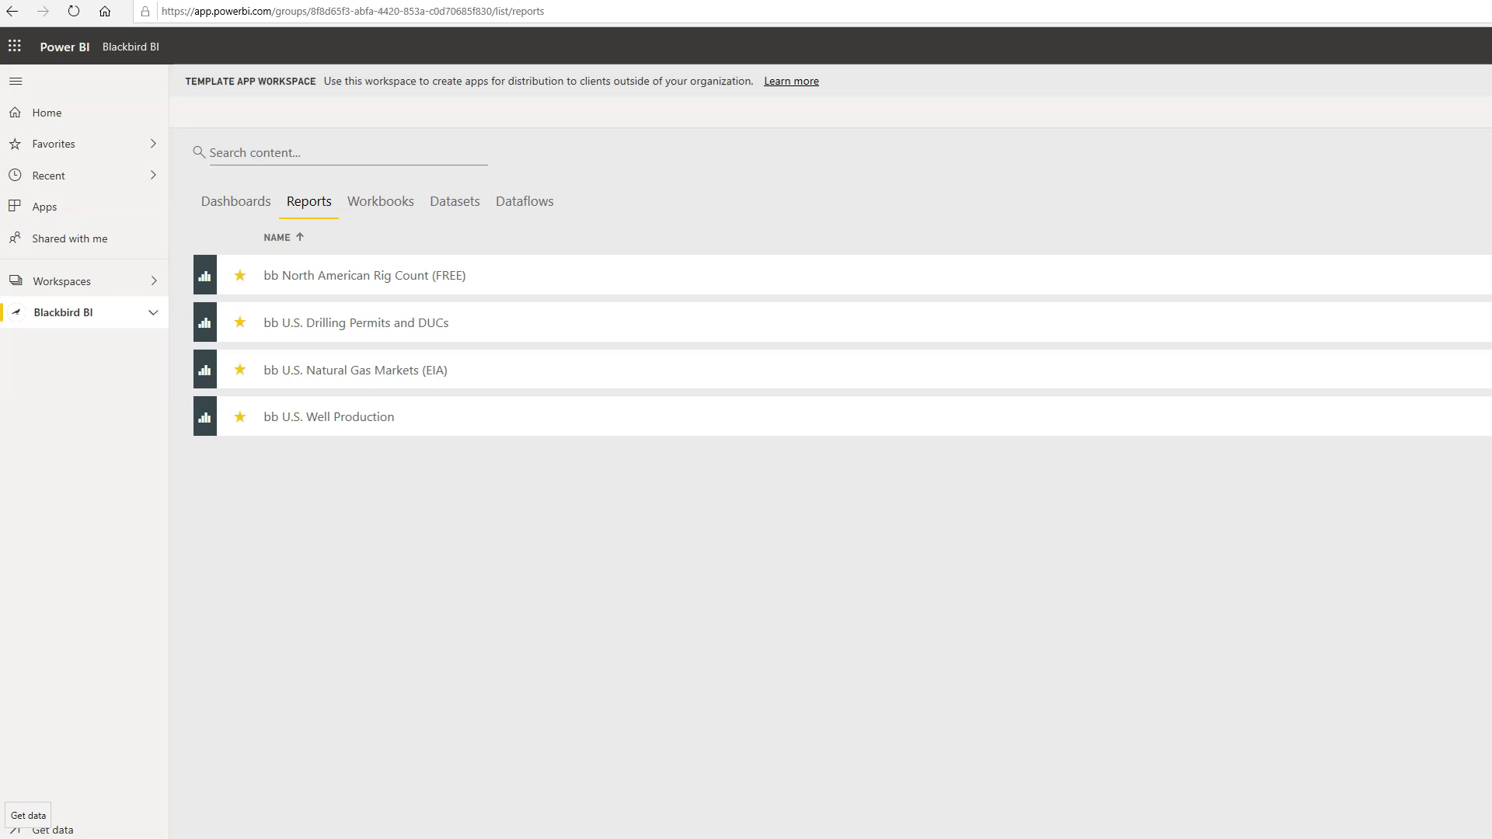
left_click(314, 373)
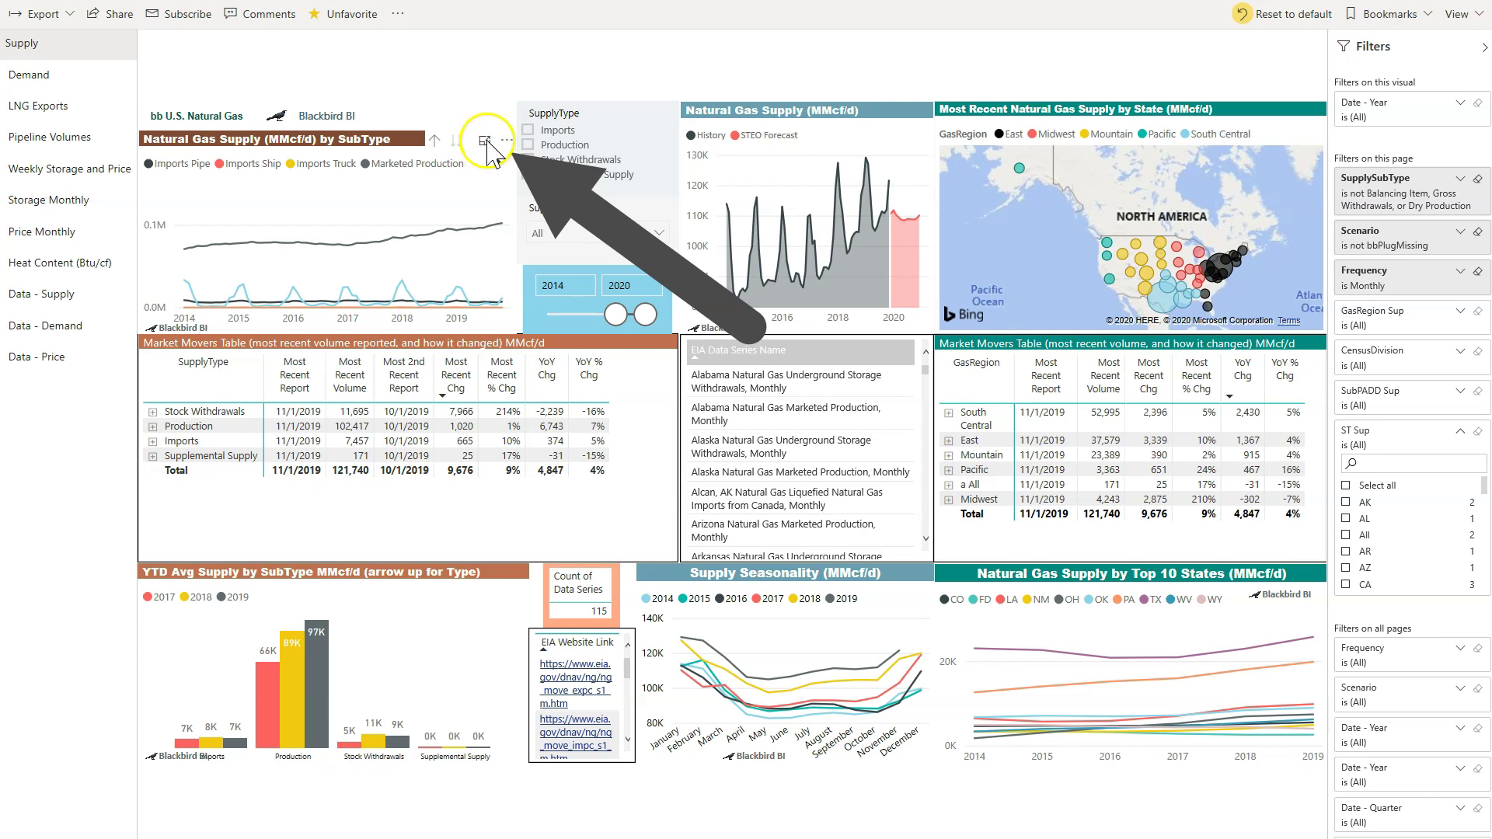
left_click(484, 140)
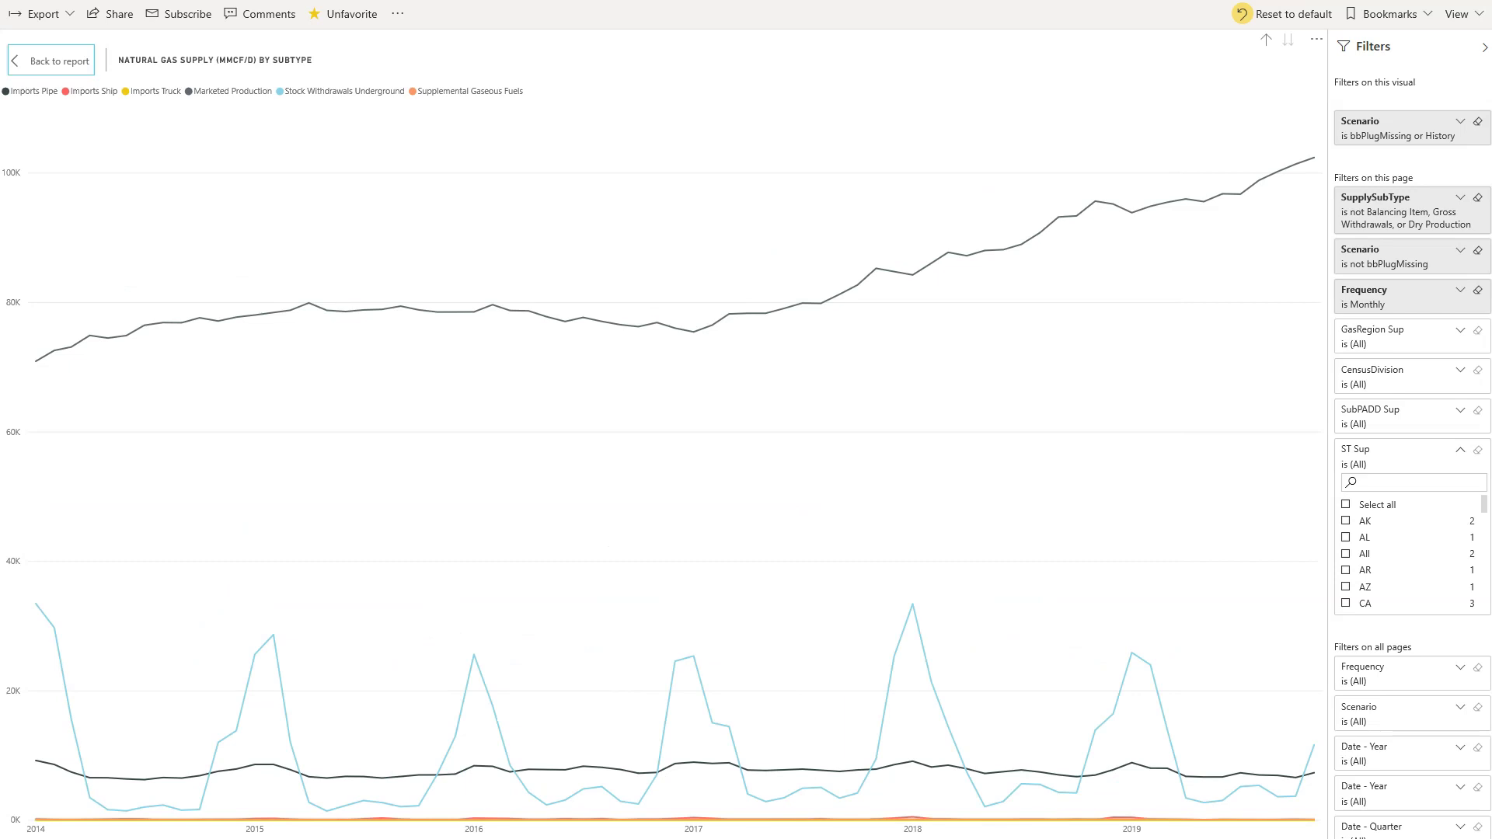
left_click(58, 67)
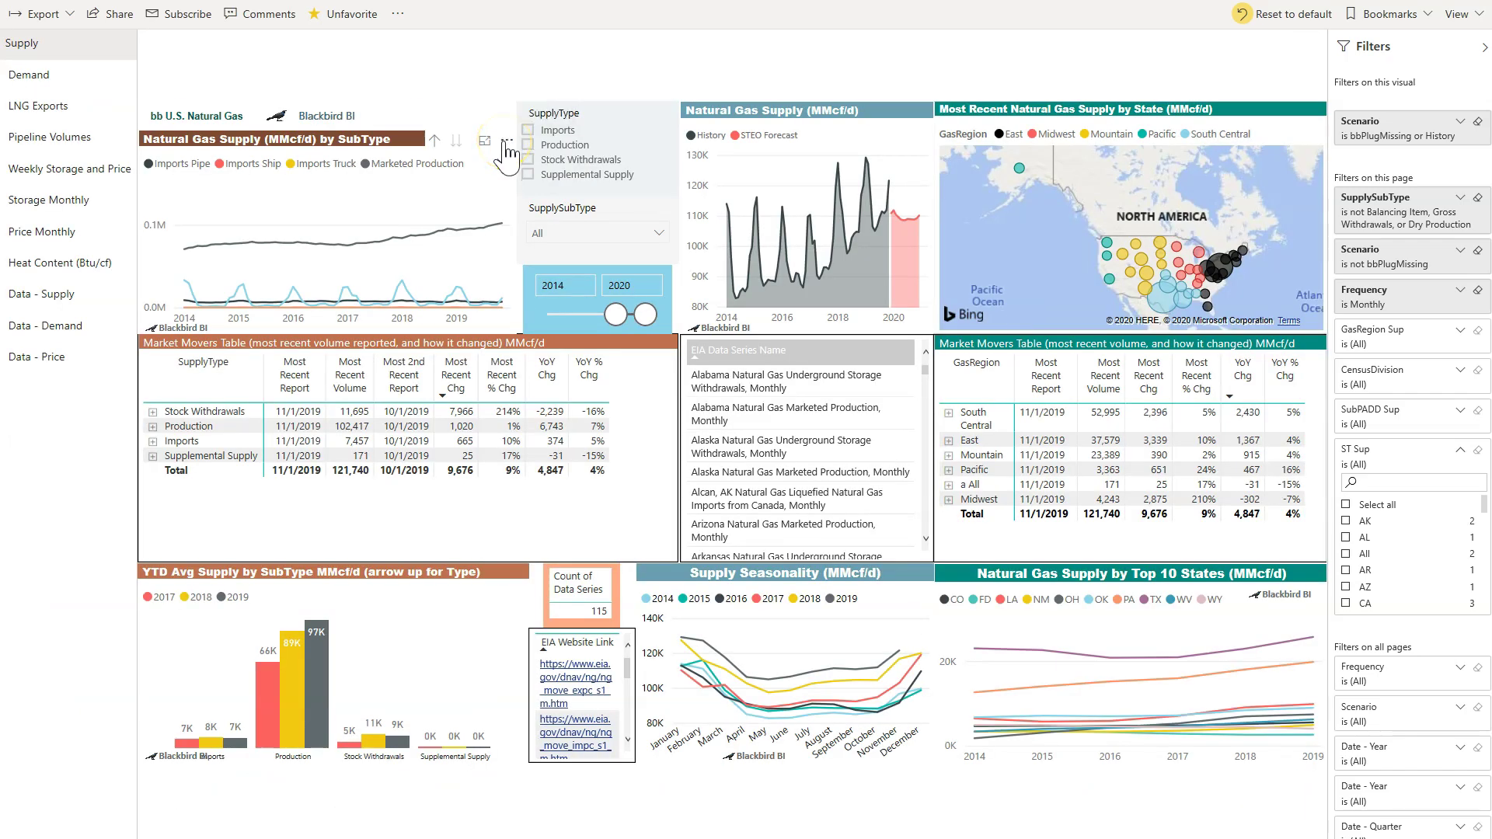
Step: Limit the Supply page visuals to Production supply, leaving only Marketed Production as subtype
left_click(506, 141)
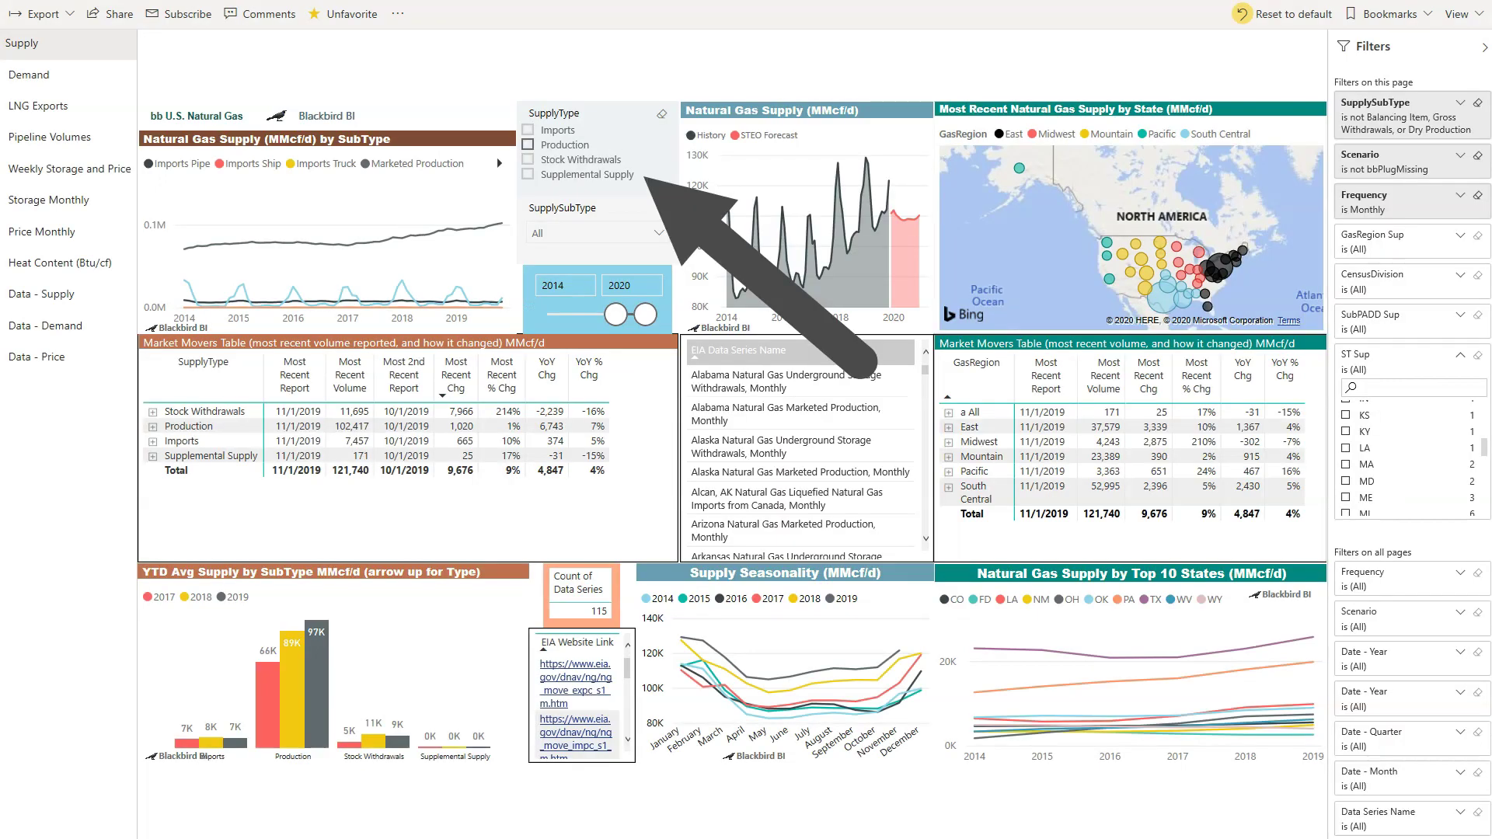
left_click(527, 145)
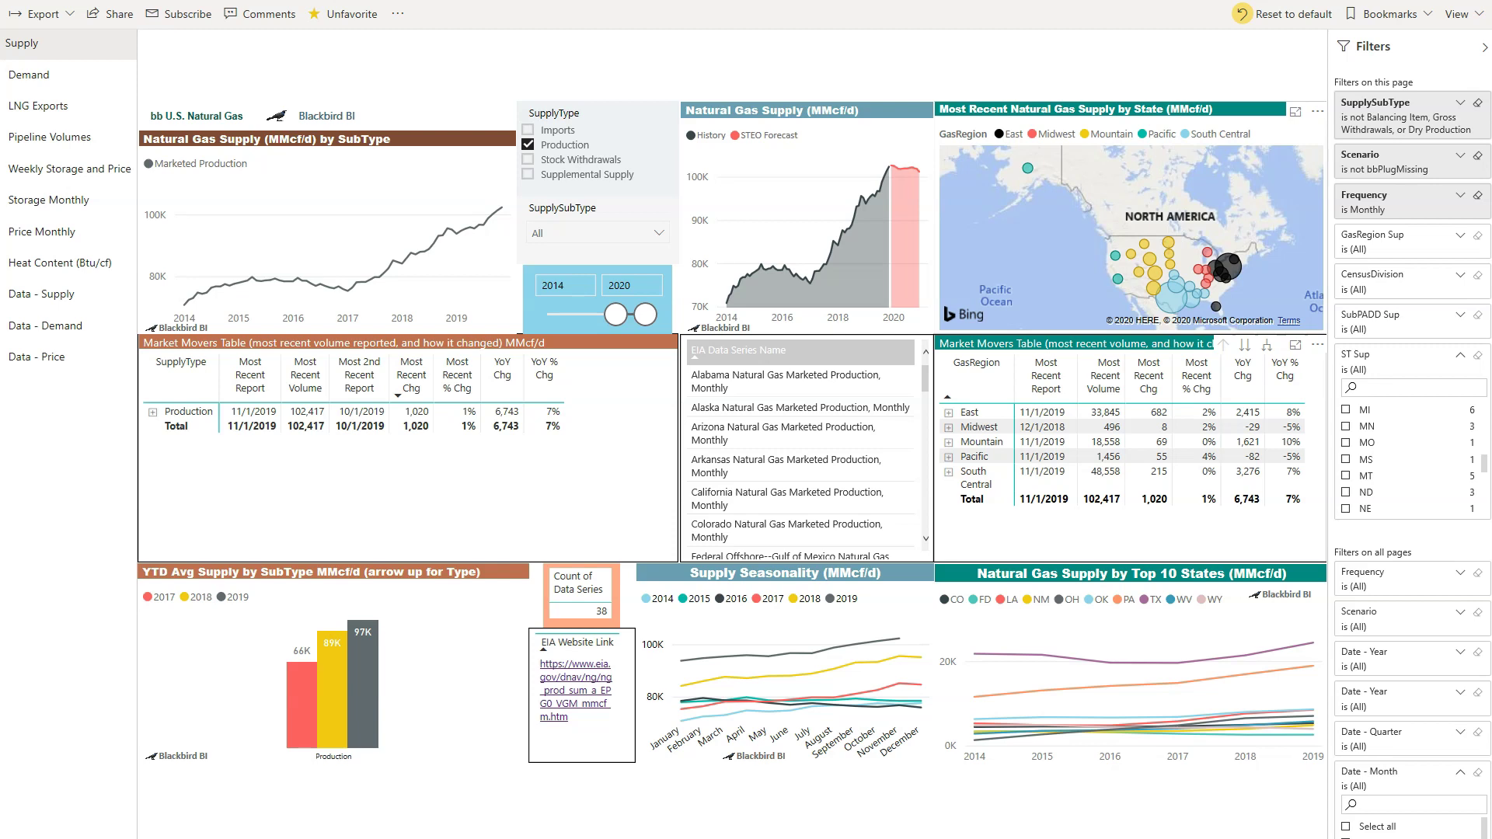
Step: Drill the regional Market Movers table down to states, sorted by YoY Chg descending
left_click(1142, 439)
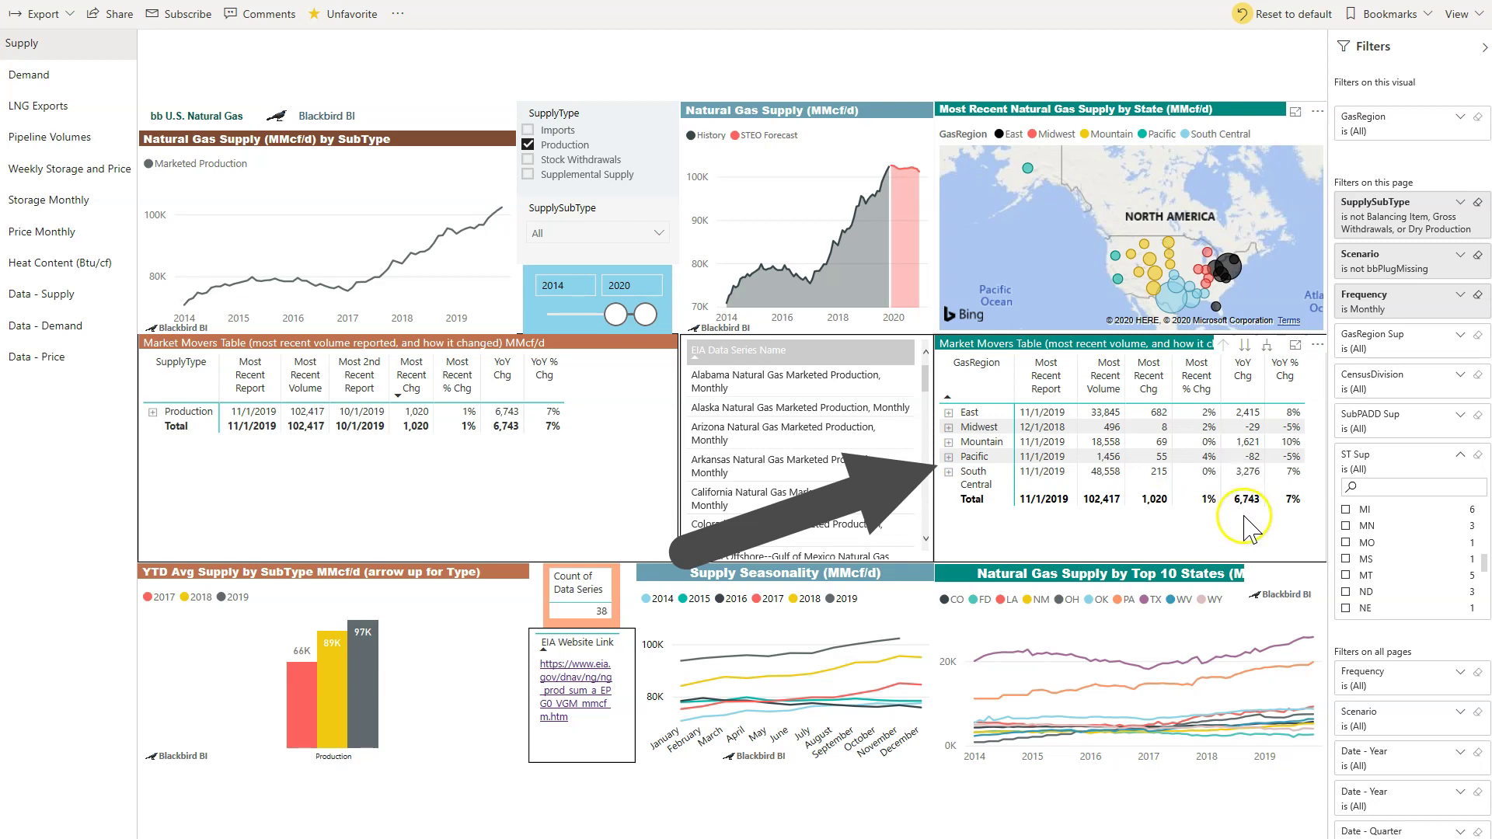
left_click(1245, 347)
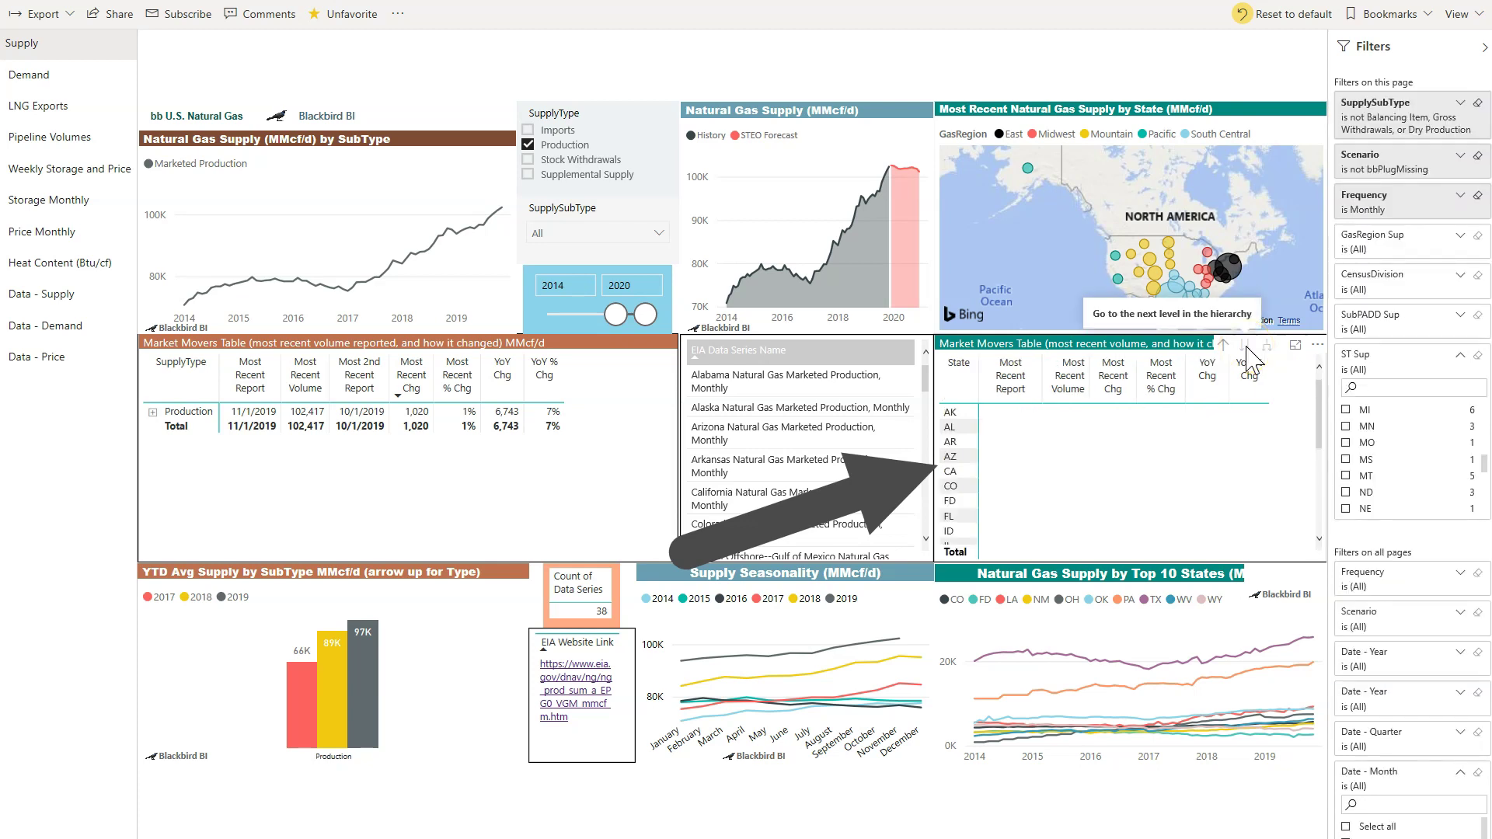
left_click(1210, 382)
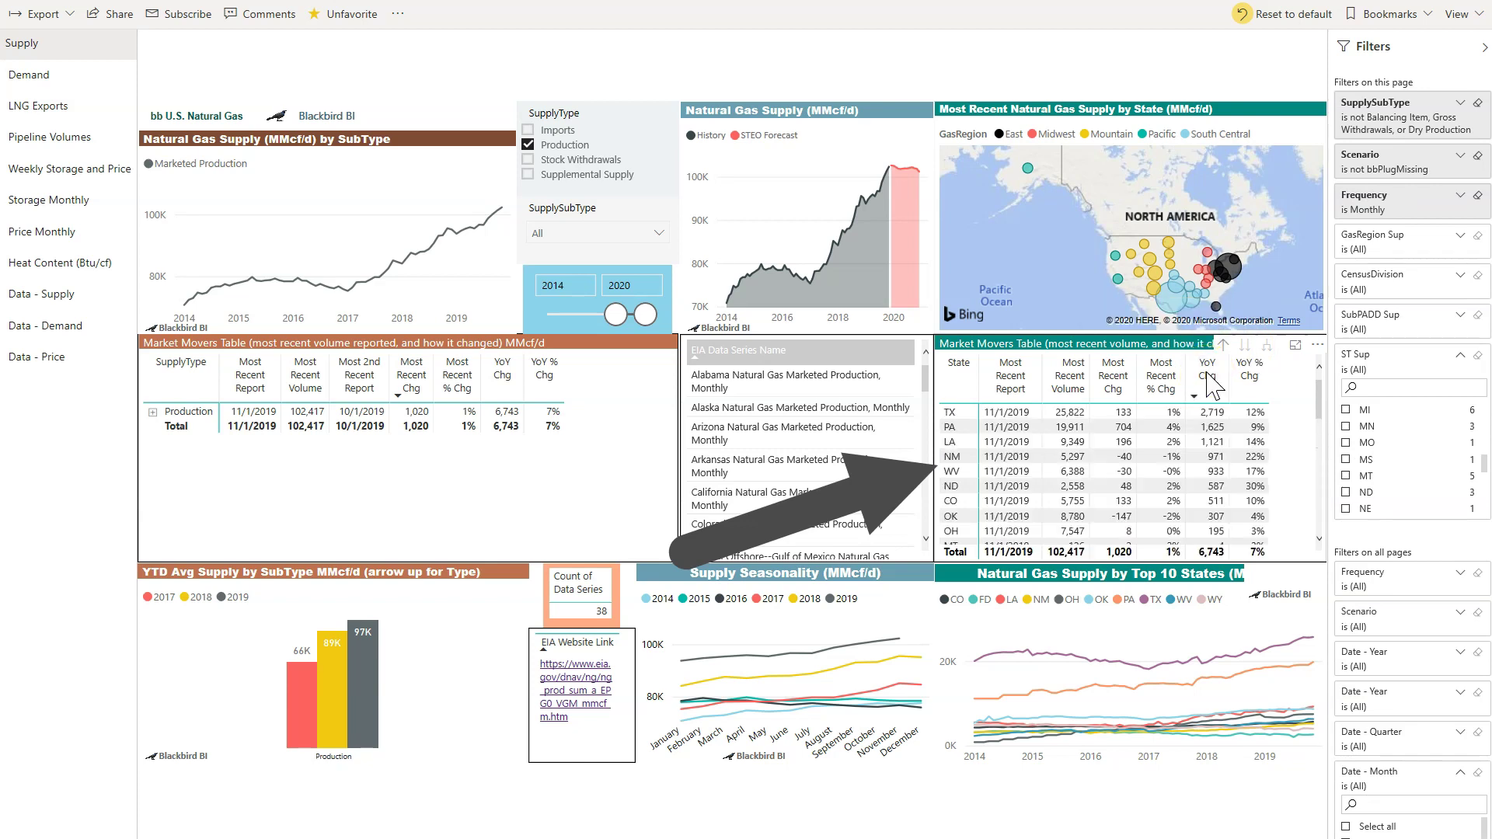
left_click_drag(1214, 384, 1245, 454)
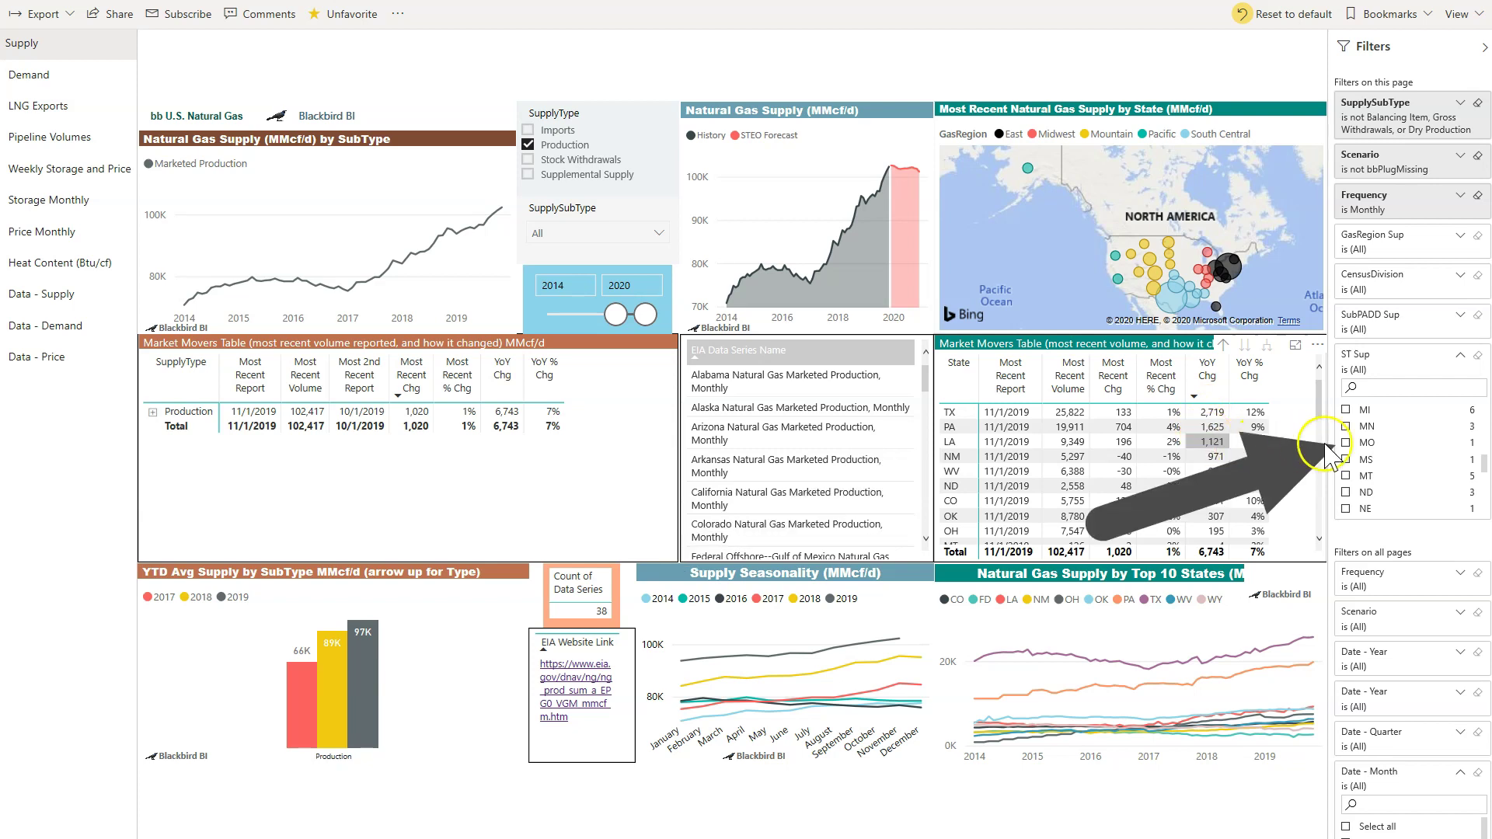
Step: Filter supply to states LA and ND and widen the year range to start at 2000
scroll(1399, 458, "up", 2)
left_click(1346, 431)
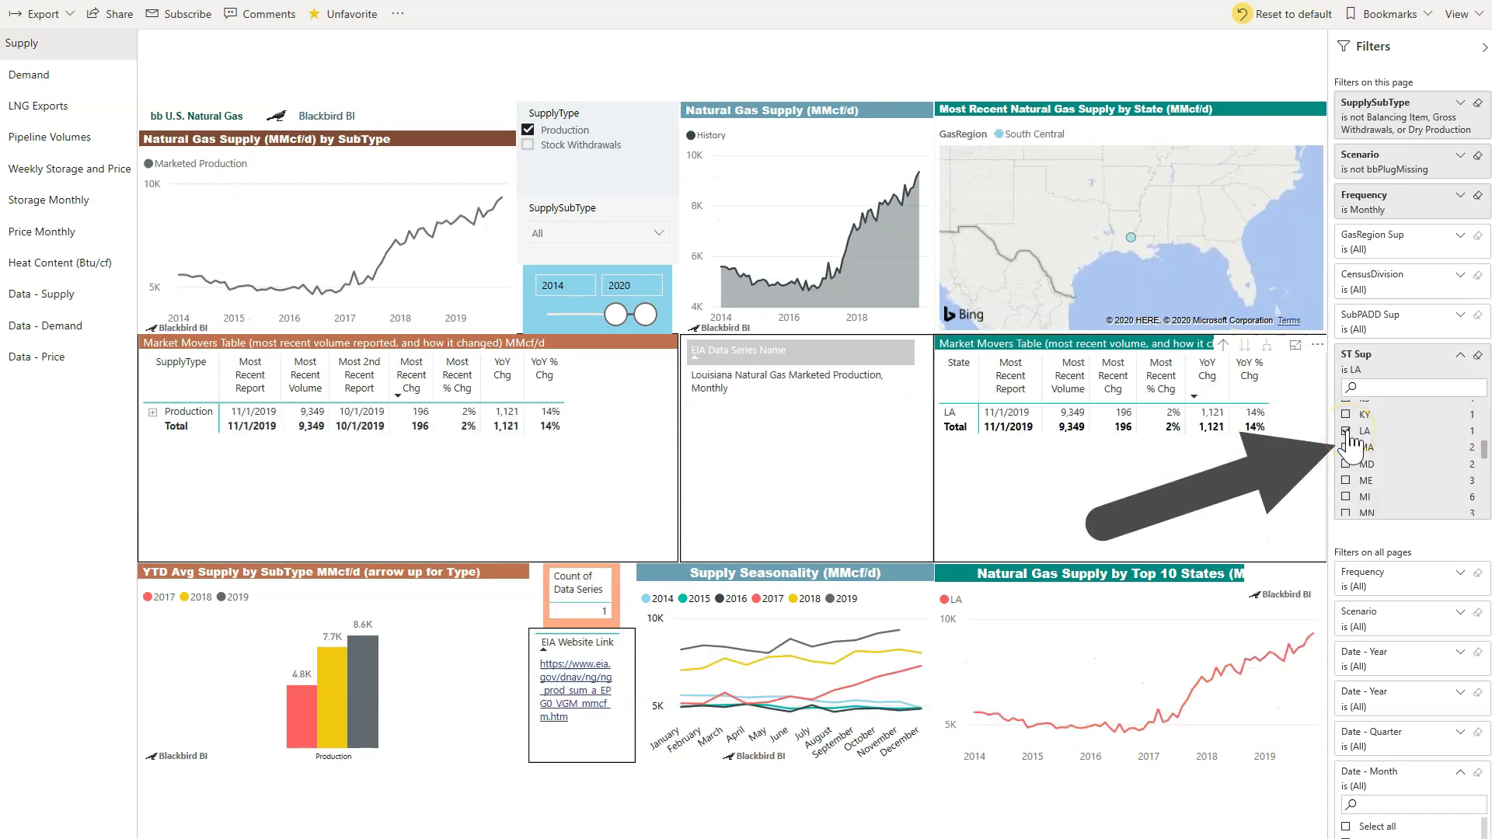
scroll(1349, 435, "down", 3)
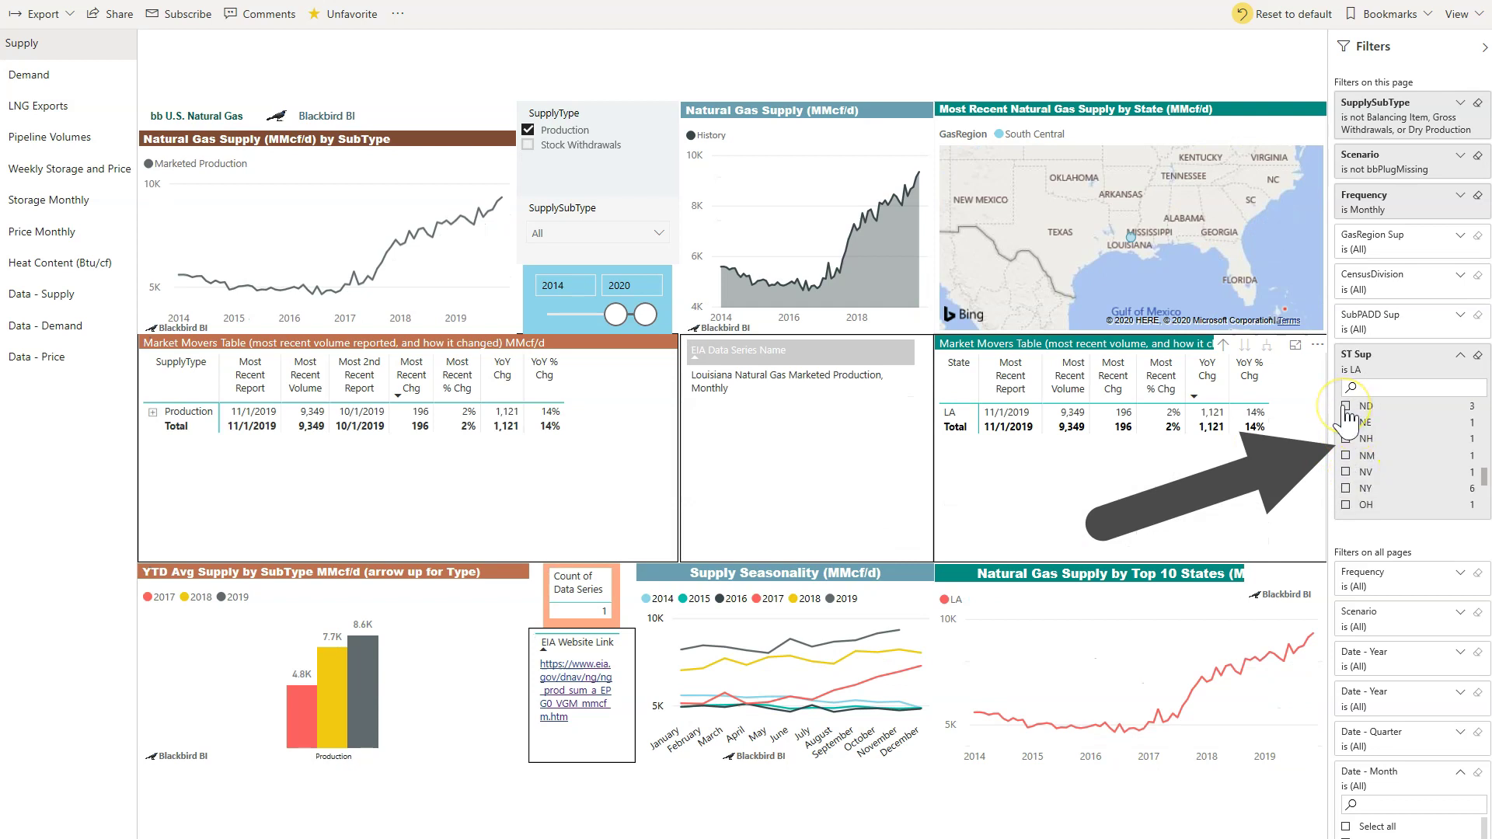
left_click(1346, 407)
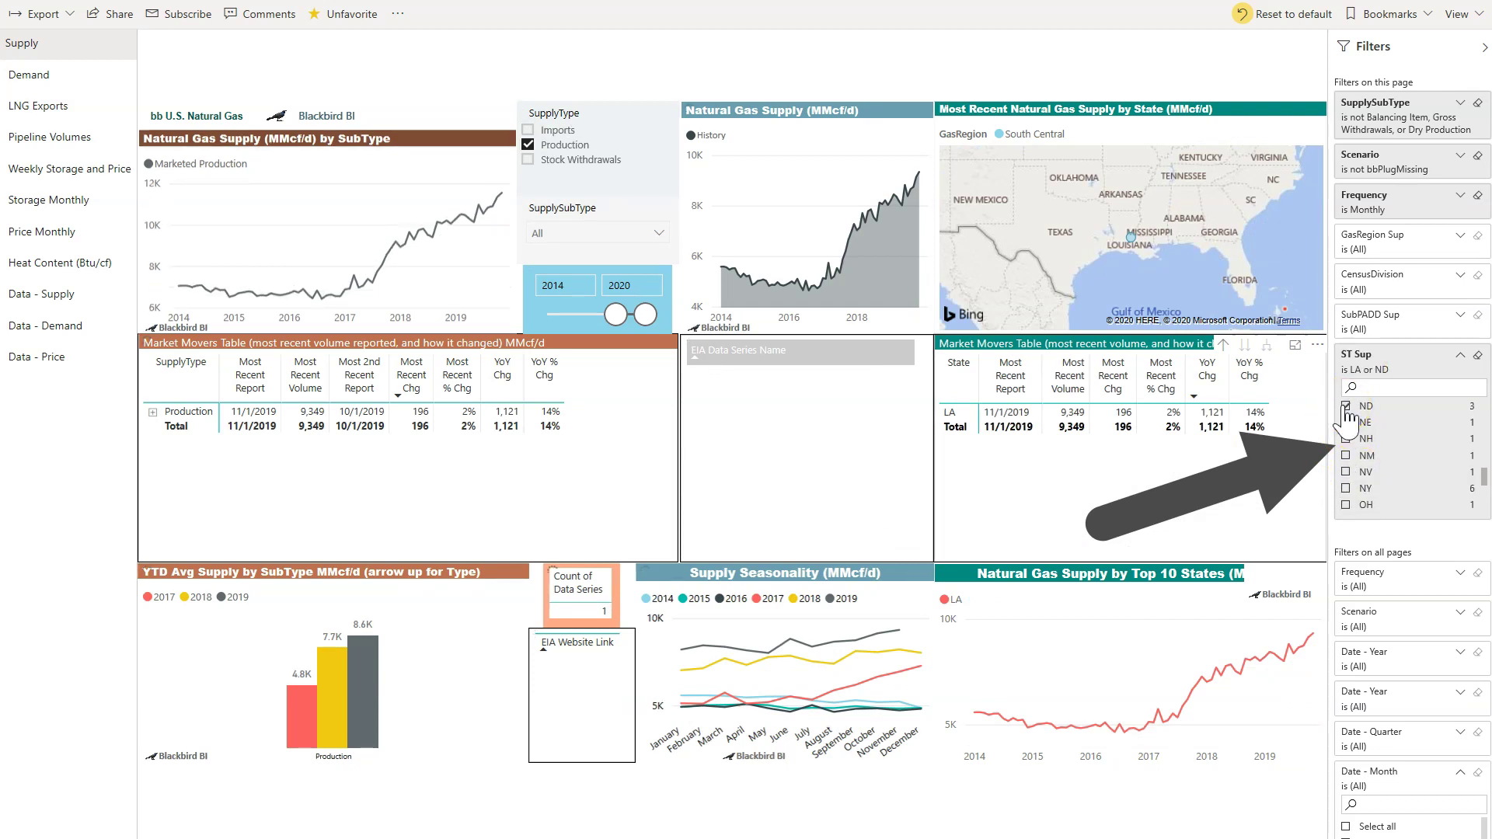
left_click(618, 314)
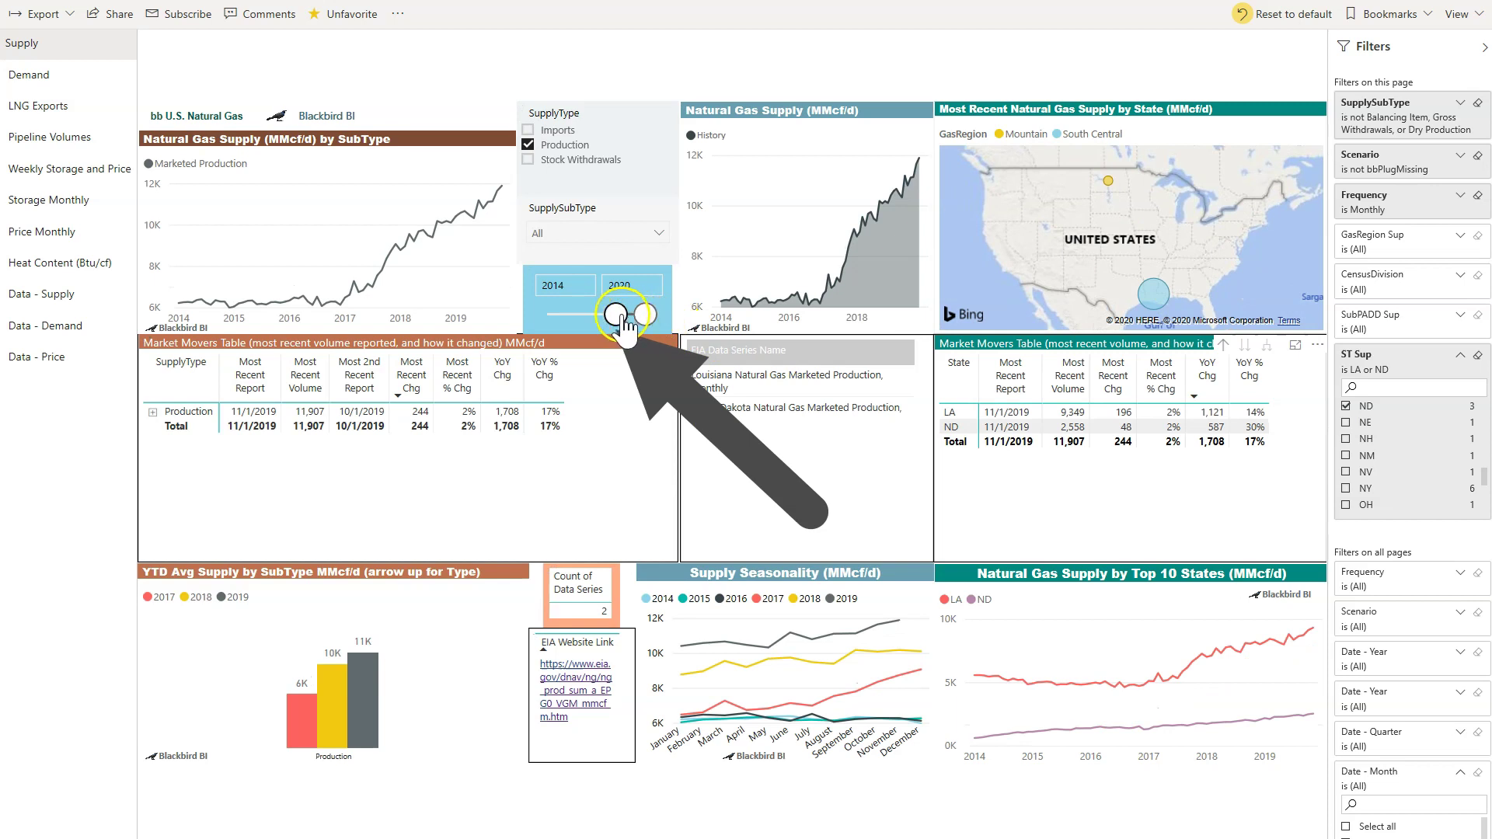
left_click_drag(617, 314, 547, 315)
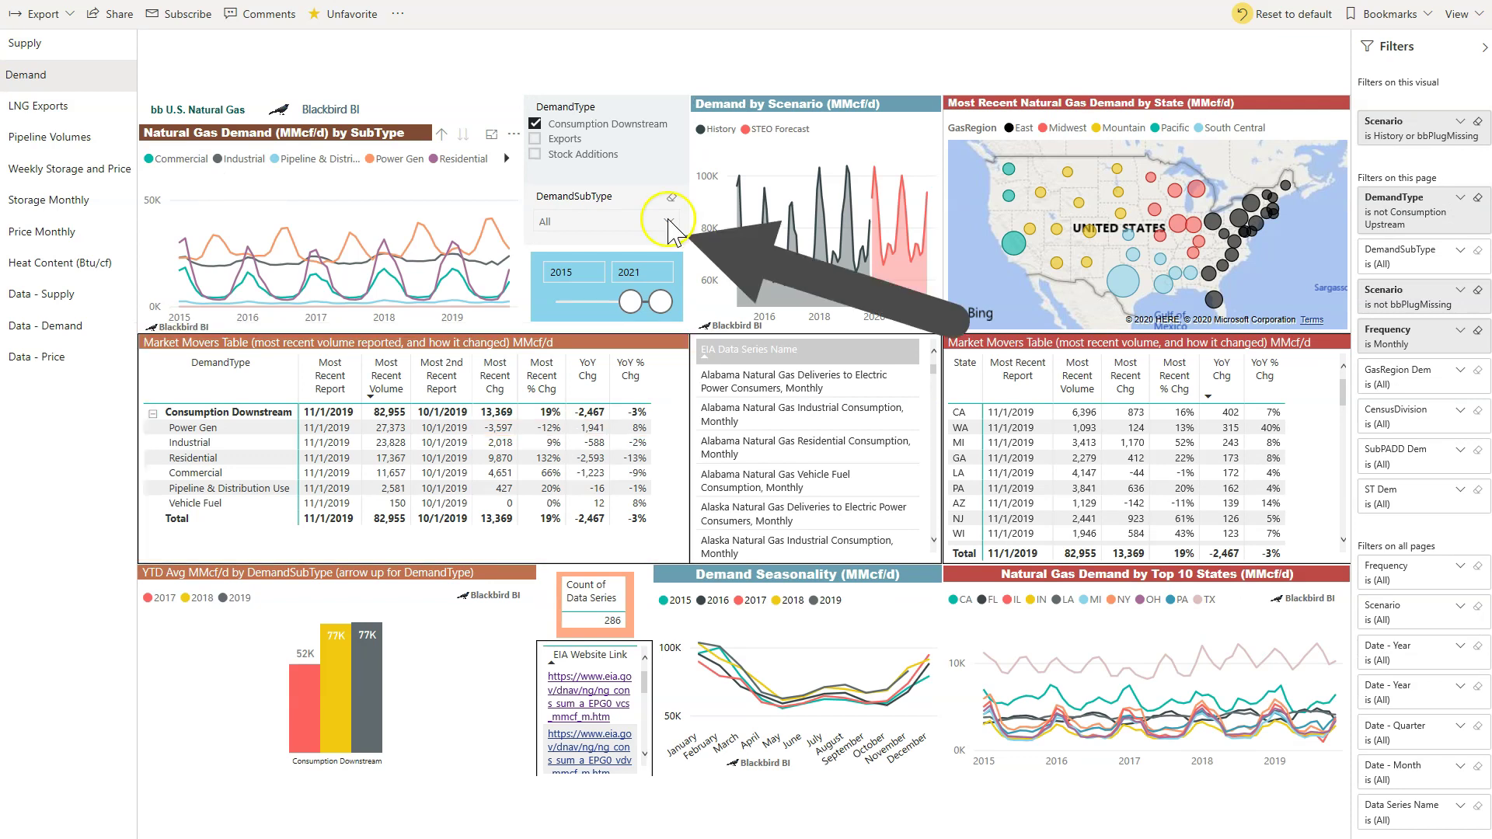
Step: Choose a demand subtype from the DemandSubType list and drill the YTD Avg chart down to subtypes
left_click(606, 222)
left_click(574, 302)
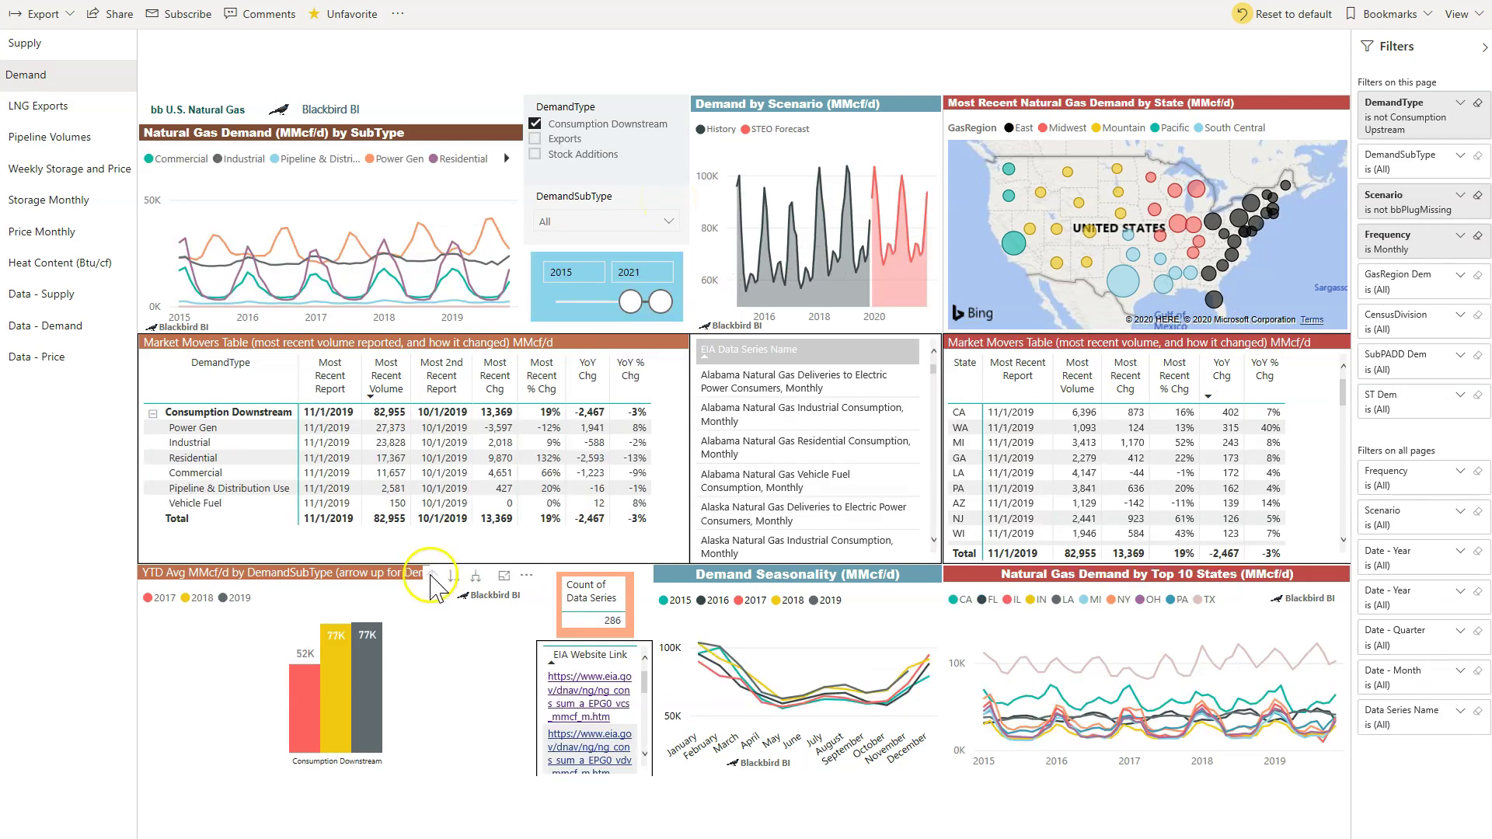
left_click(454, 576)
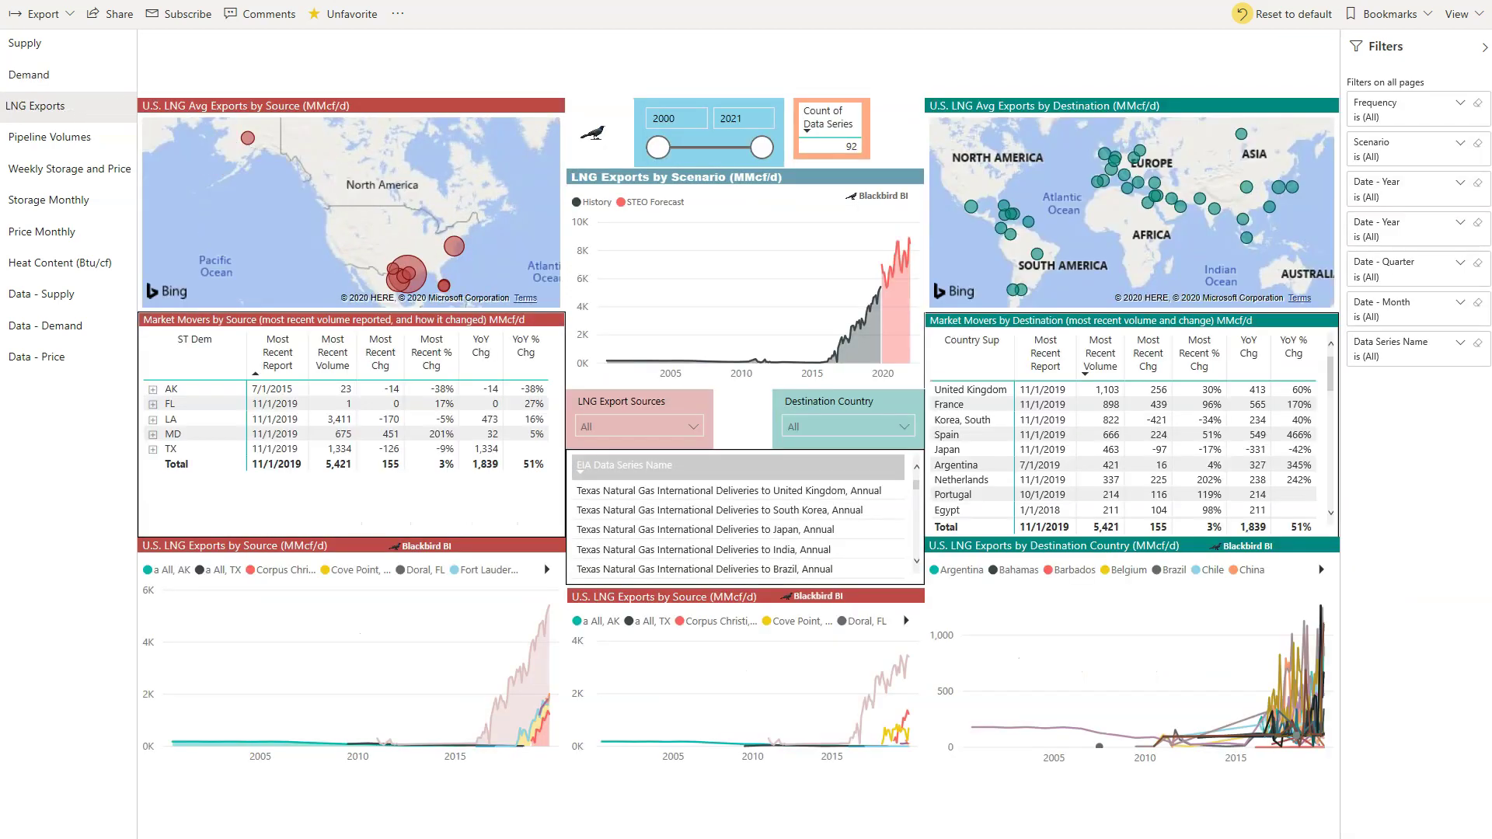
Step: Check the latest forecast LNG export value, expand Texas, and cross-filter to TX, Corpus Christi
left_click(338, 466)
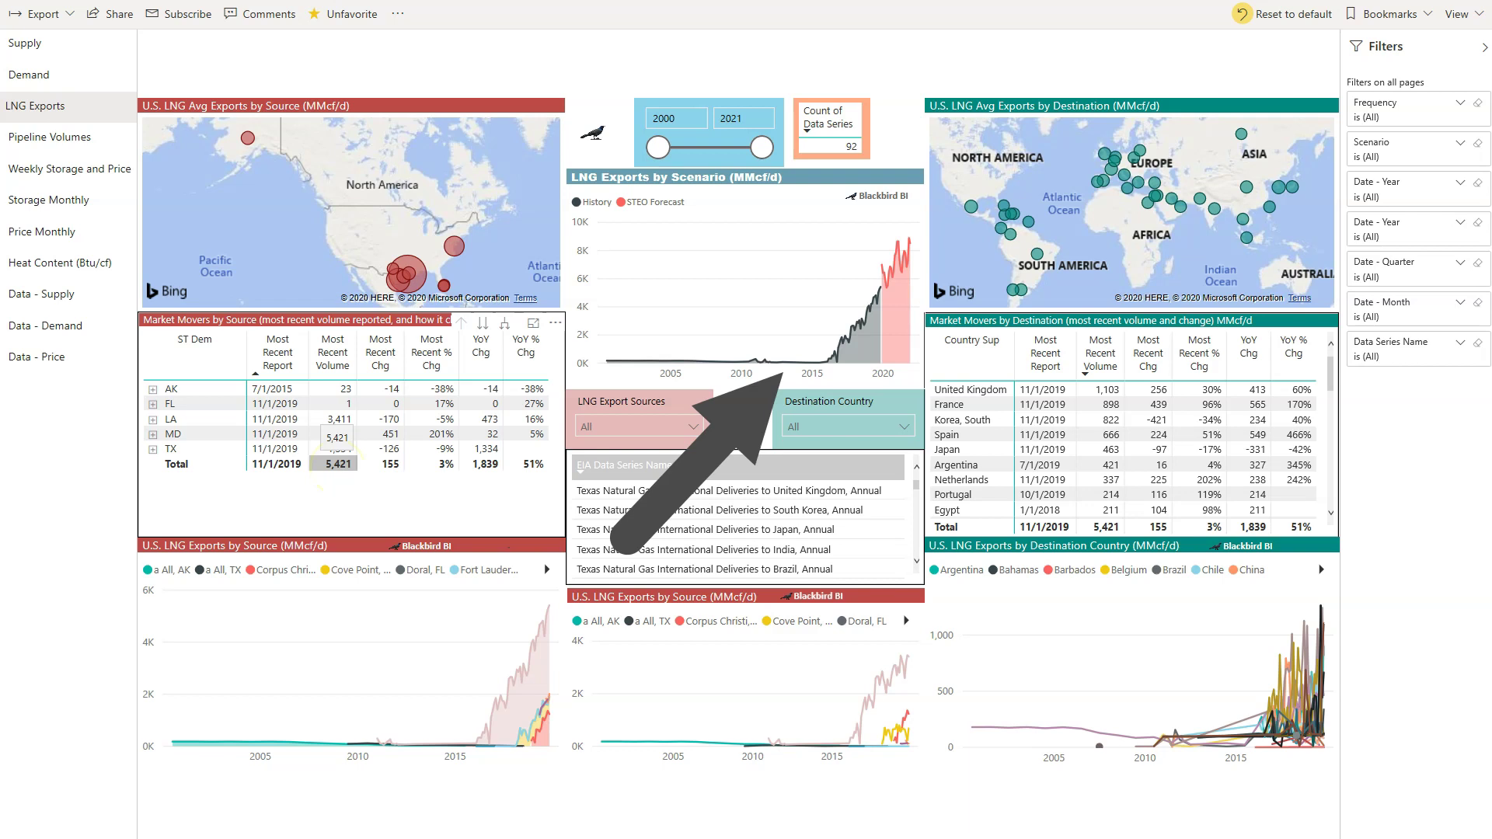
left_click(907, 264)
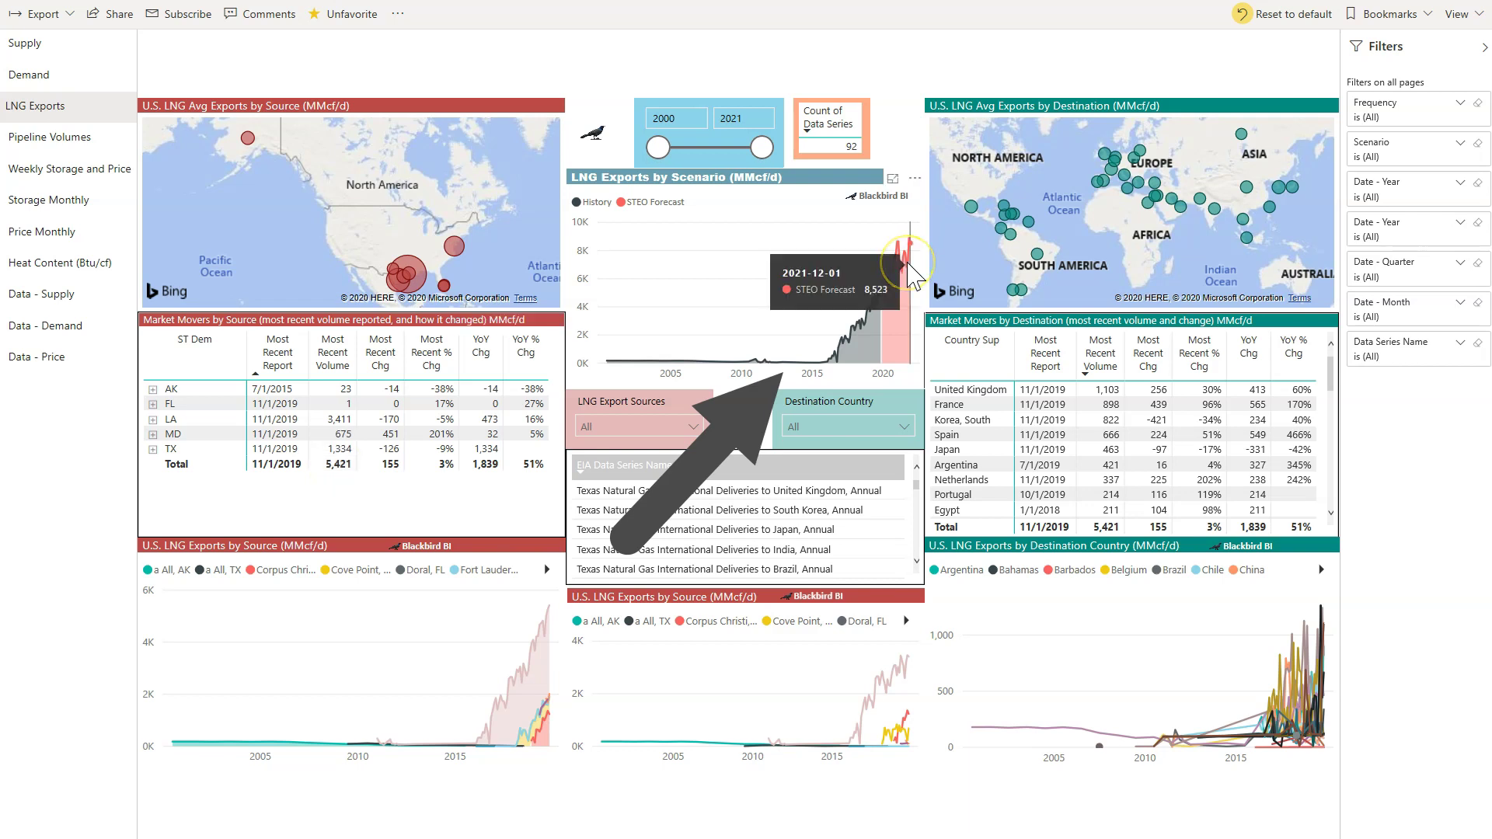
left_click(152, 449)
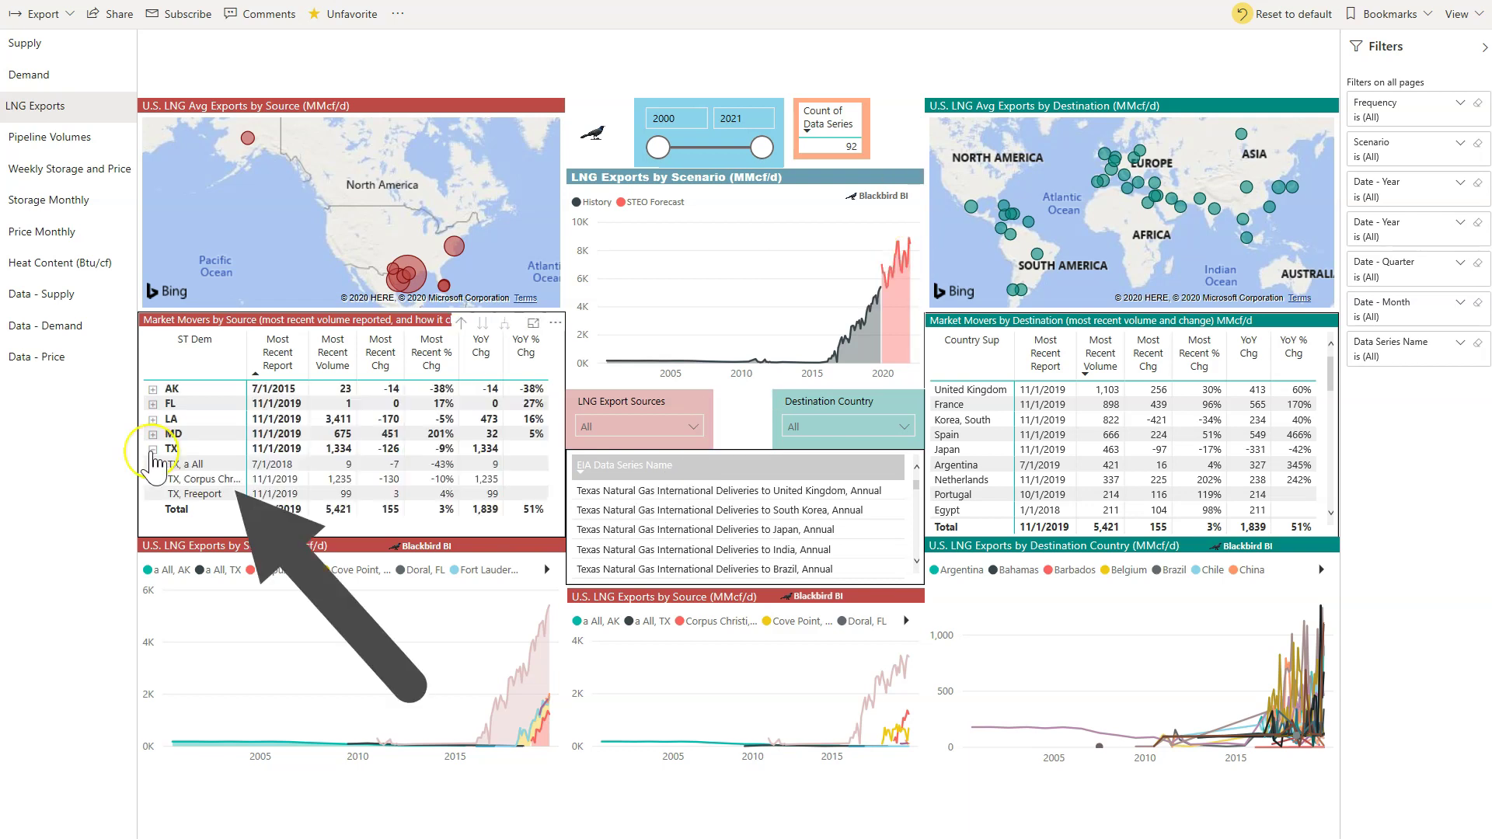
left_click(200, 479)
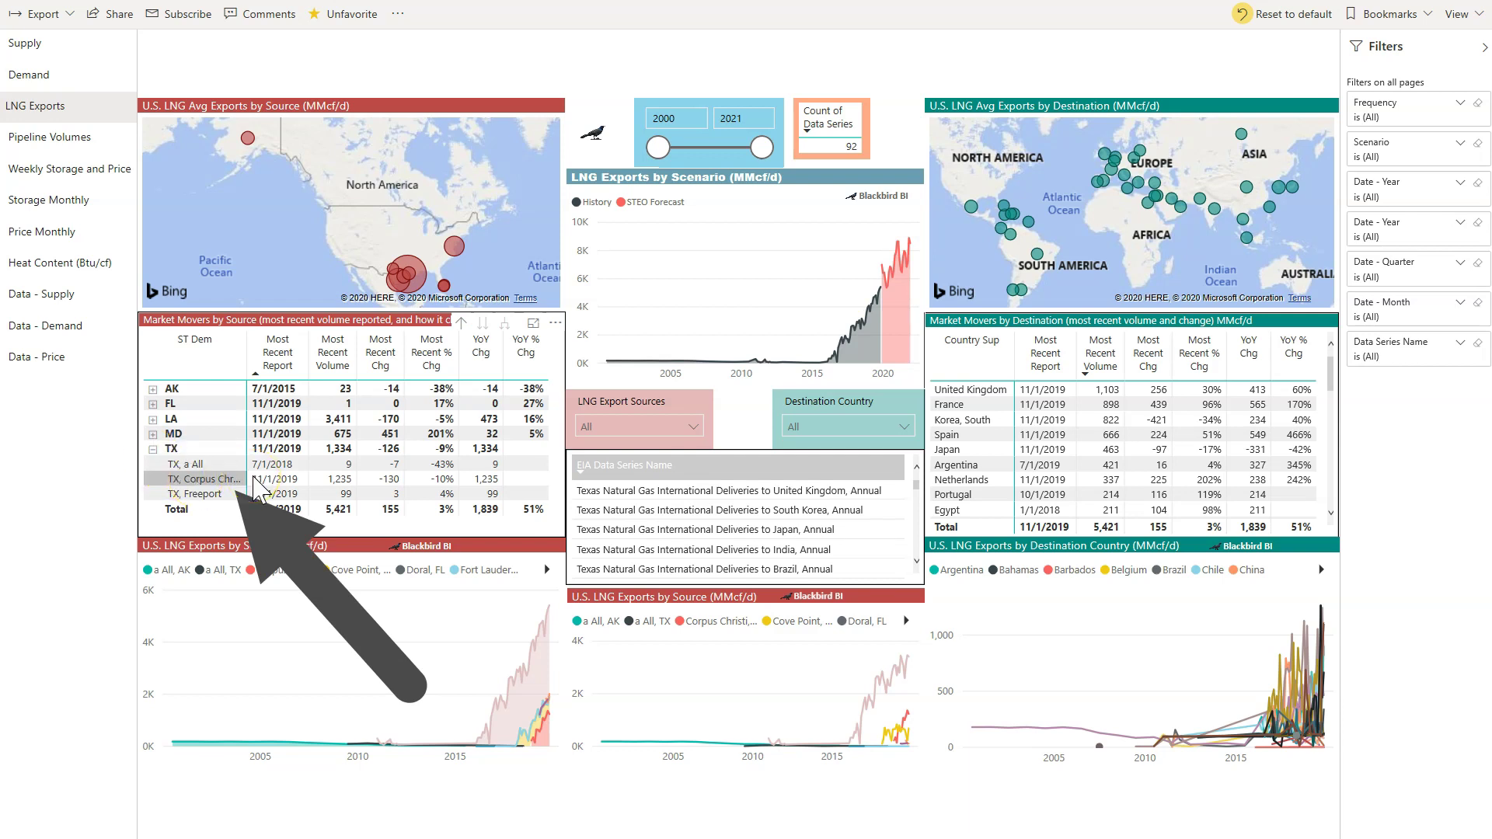
left_click(253, 479)
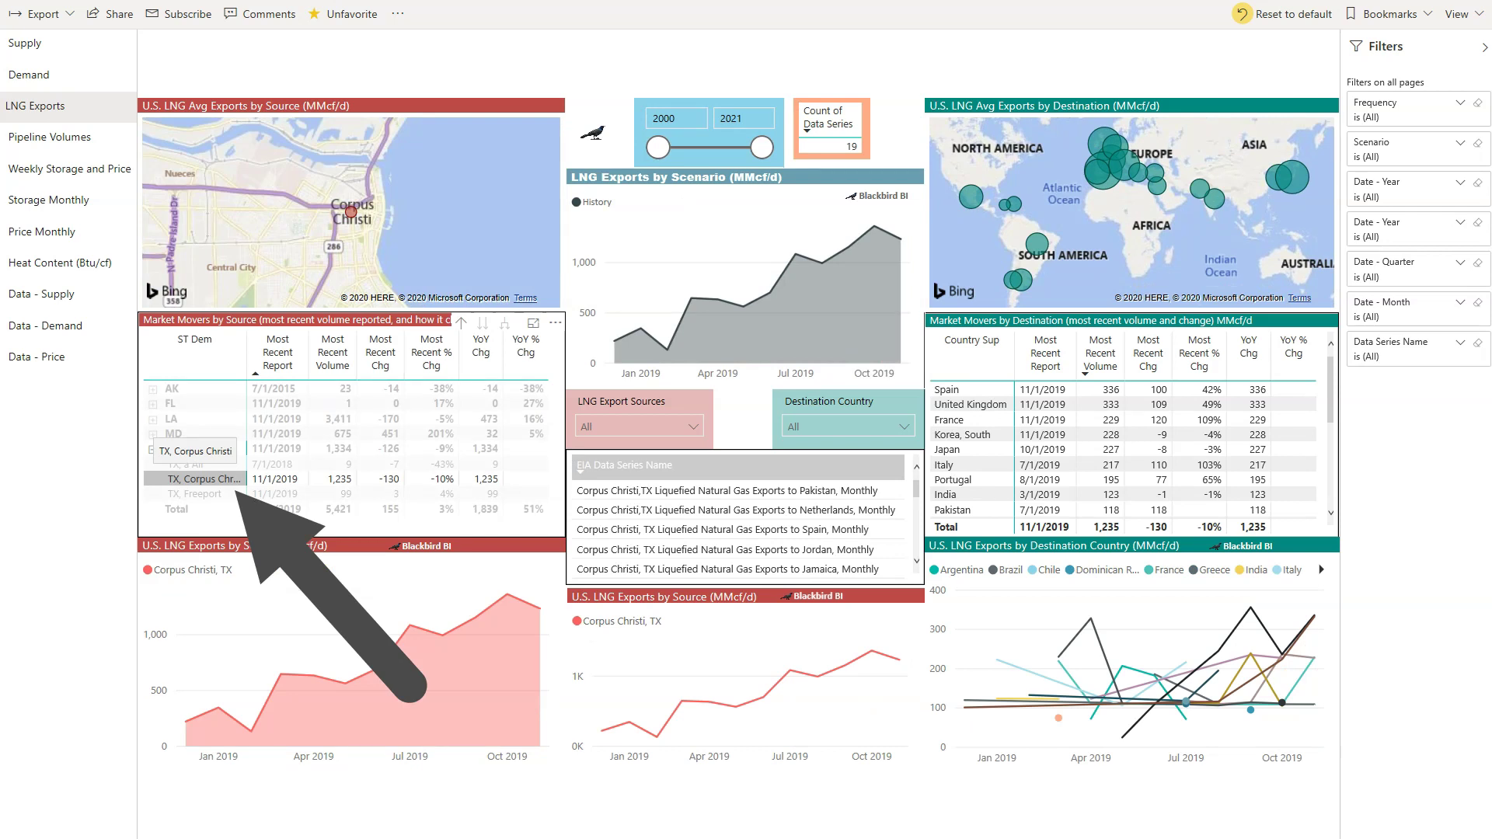
Step: On the Pipeline Volumes page, cross-filter to one Texas border source via its map bubble
left_click(109, 140)
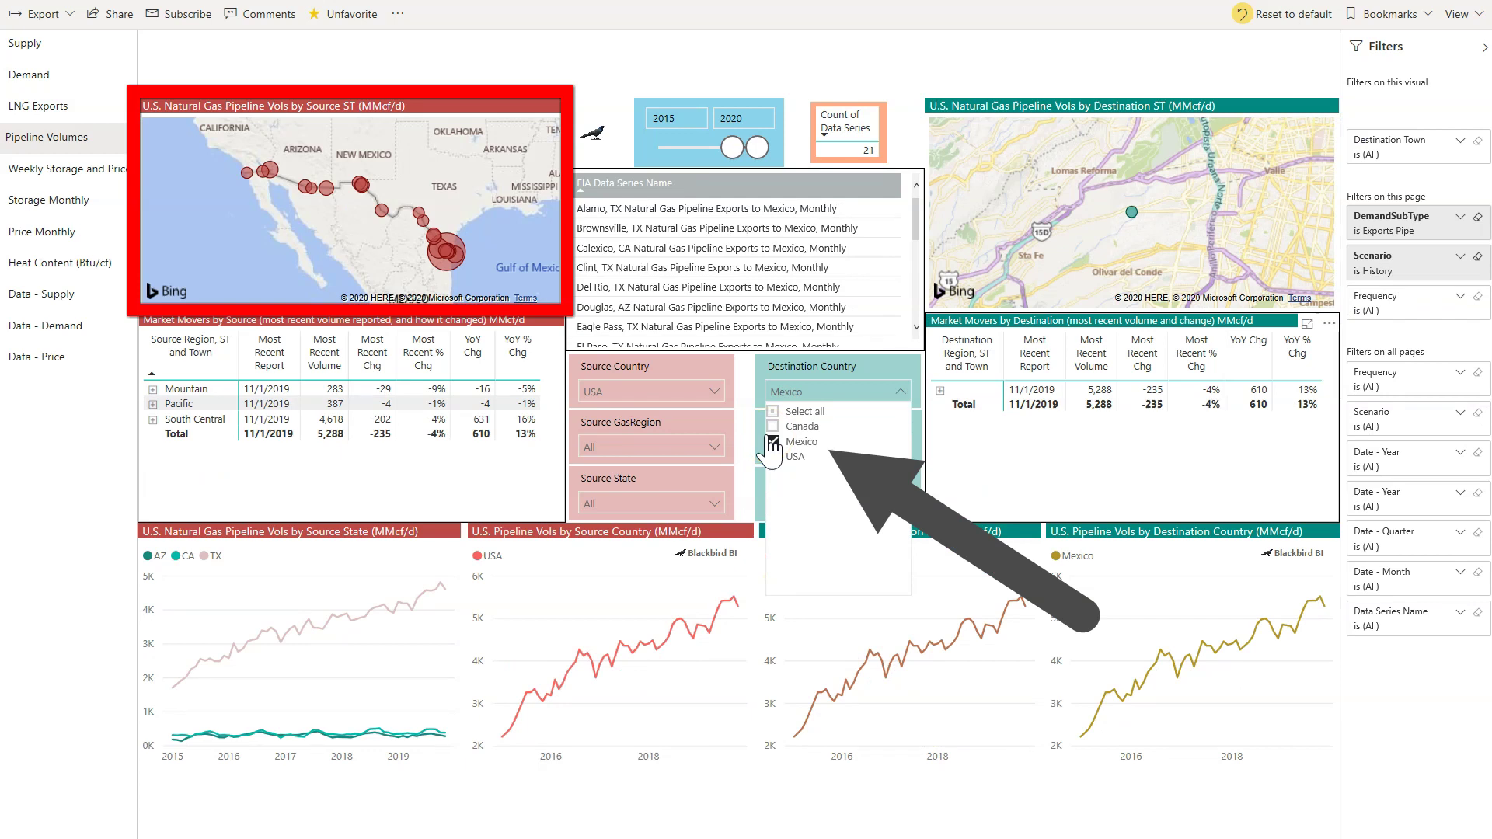
left_click(436, 265)
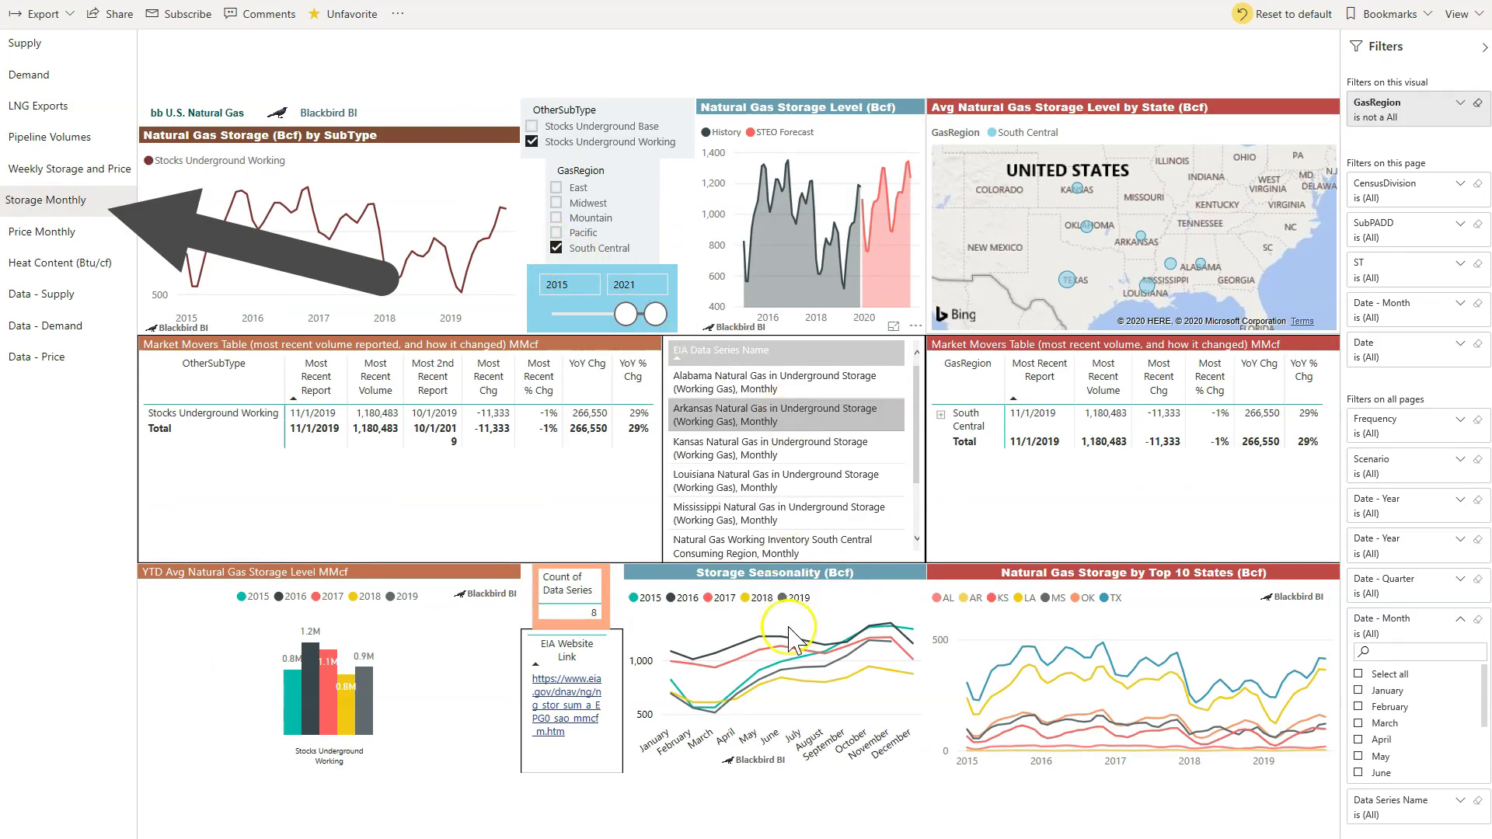
Step: Clear the Henry Hub-only OtherSubType filter on Price Monthly, then show the Heat Content page
left_click(792, 690)
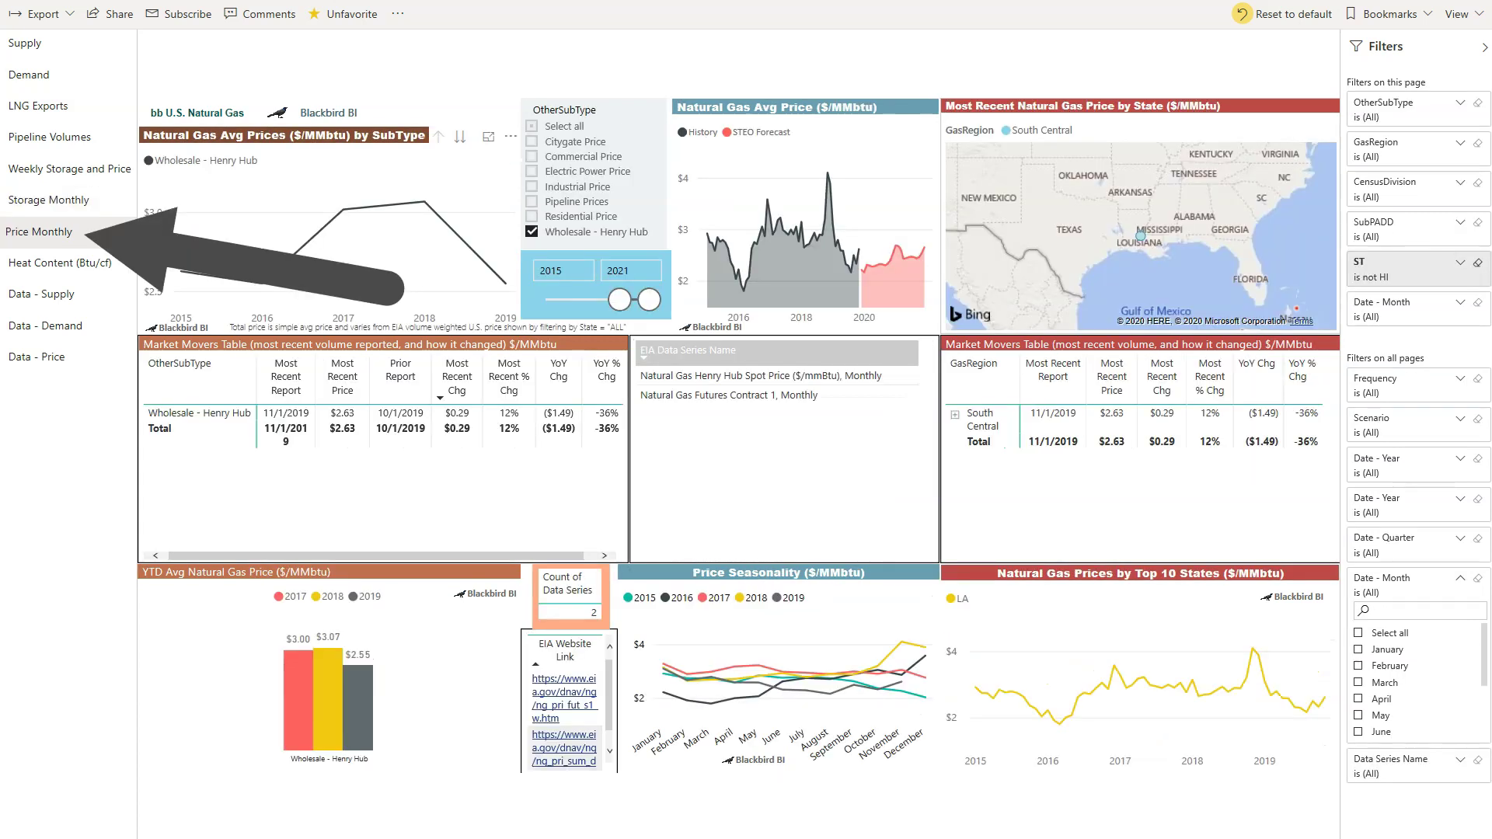
left_click(651, 113)
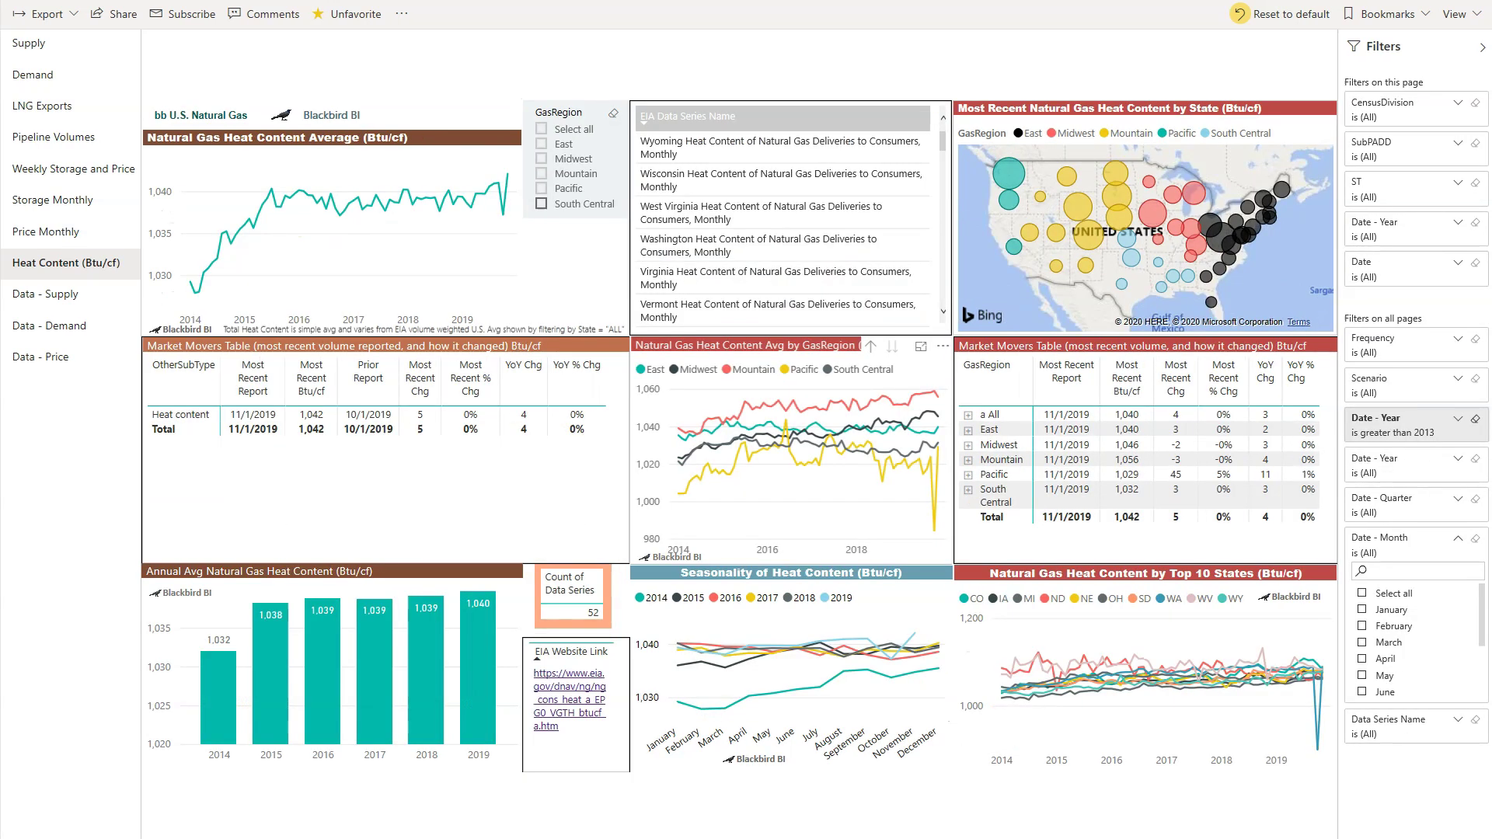
left_click(542, 203)
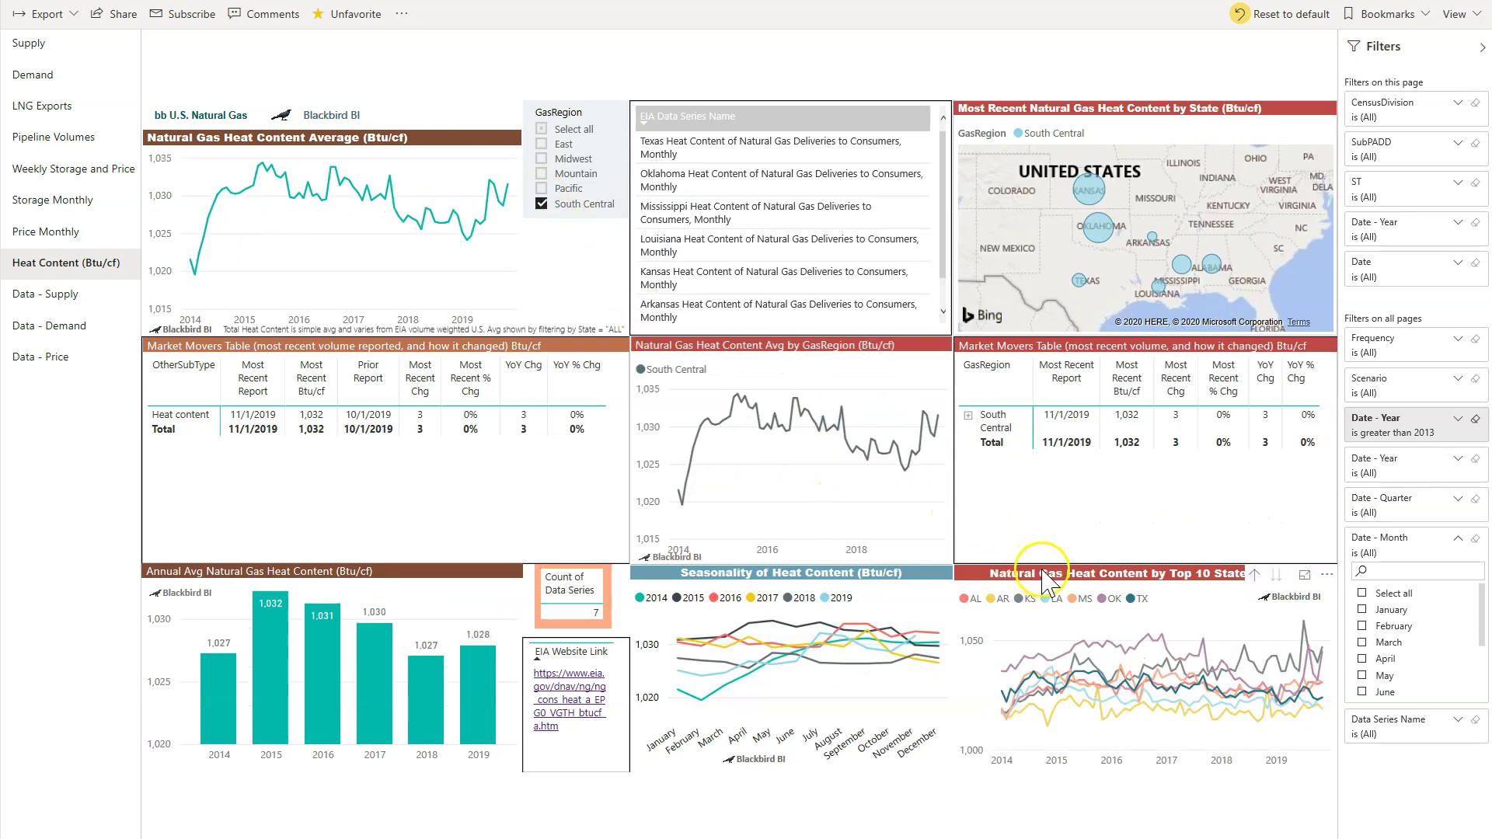
Step: Filter the Heat Content page to Oklahoma using the Top 10 States chart
left_click(1106, 599)
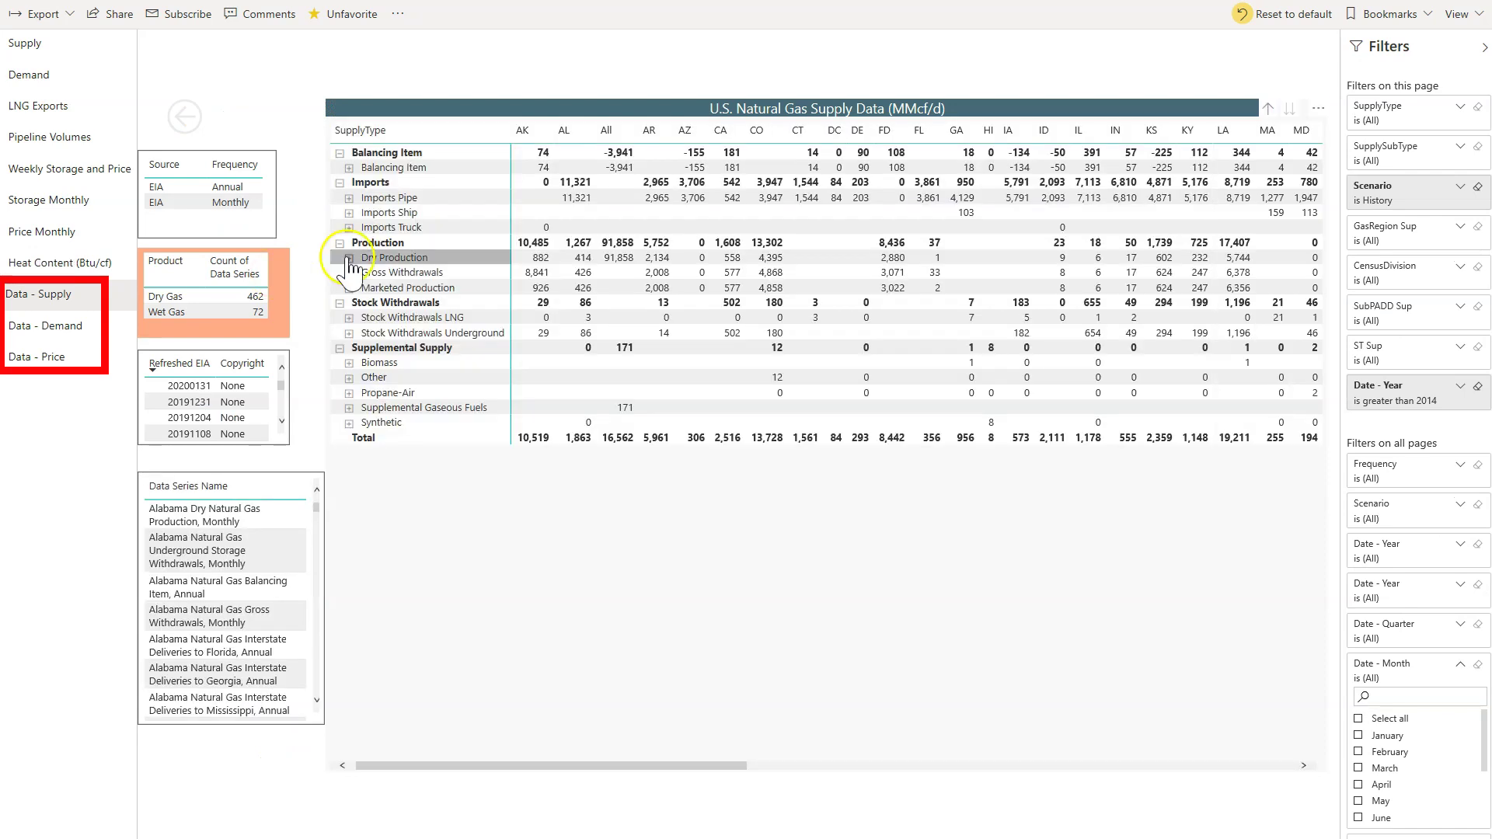
Step: Expand Dry Production into monthly rows and bring up the matrix's export options
left_click(349, 259)
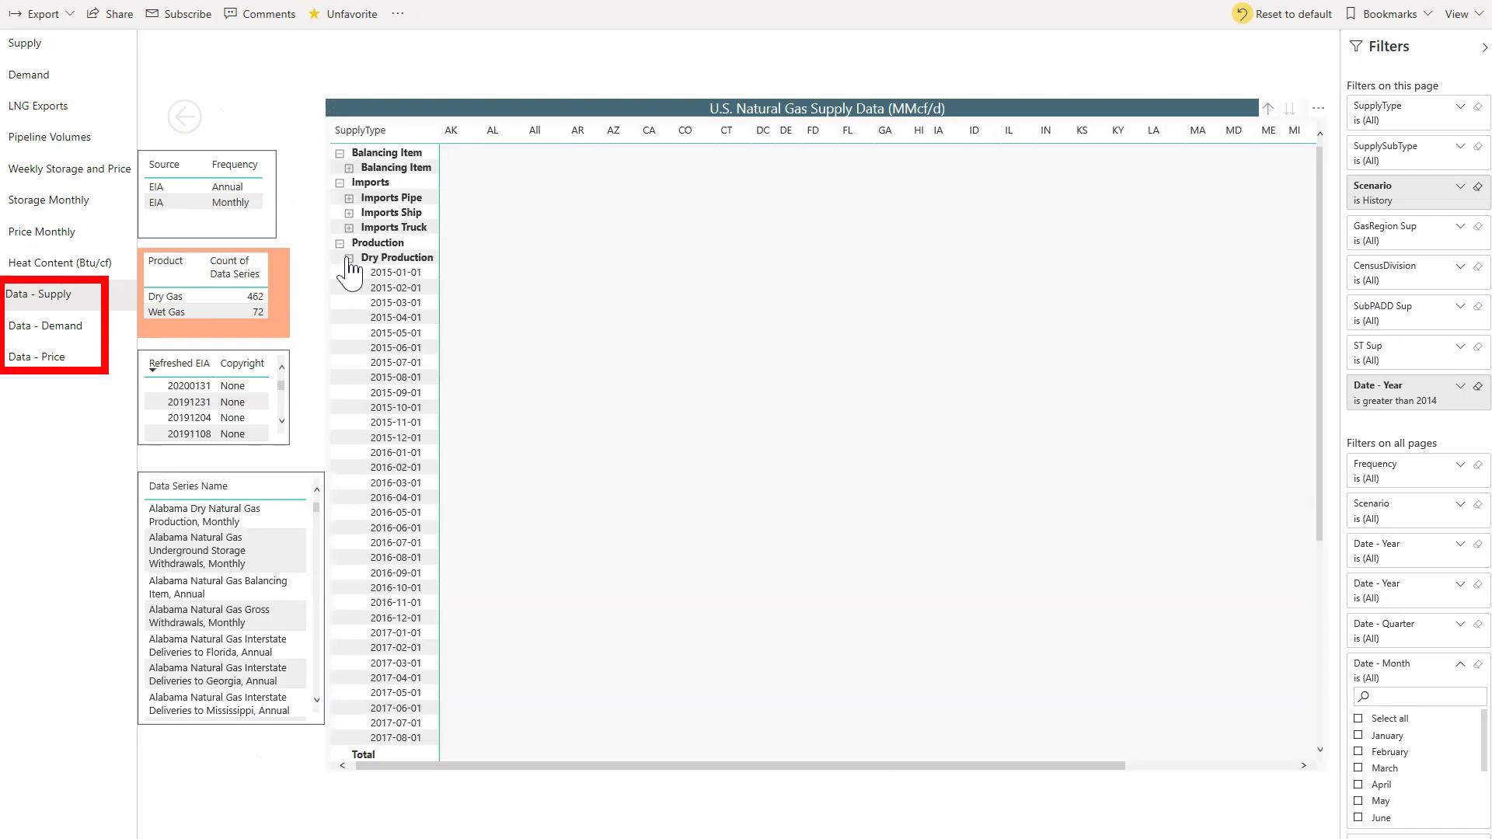
left_click(1319, 110)
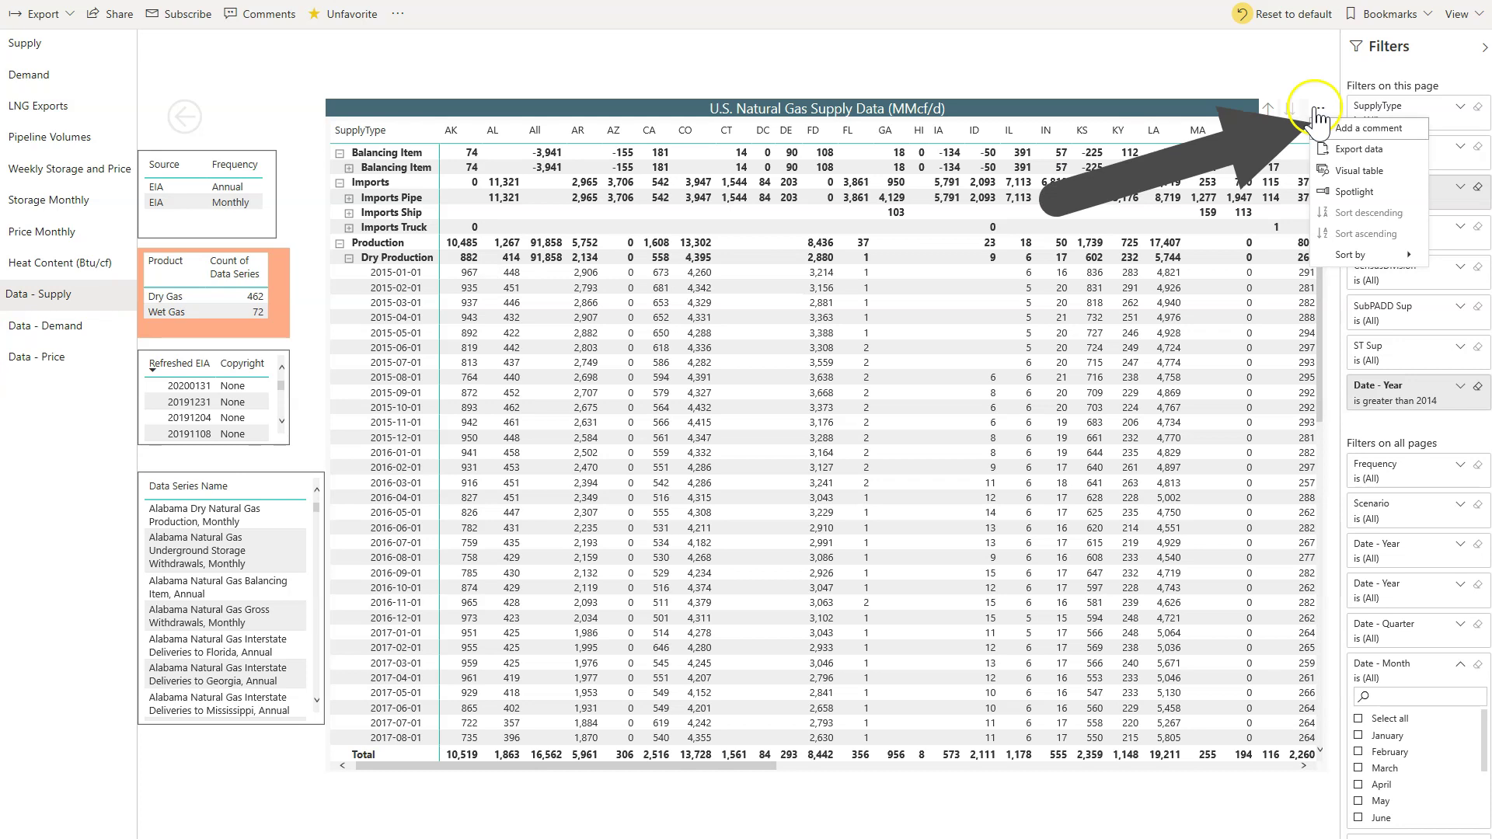